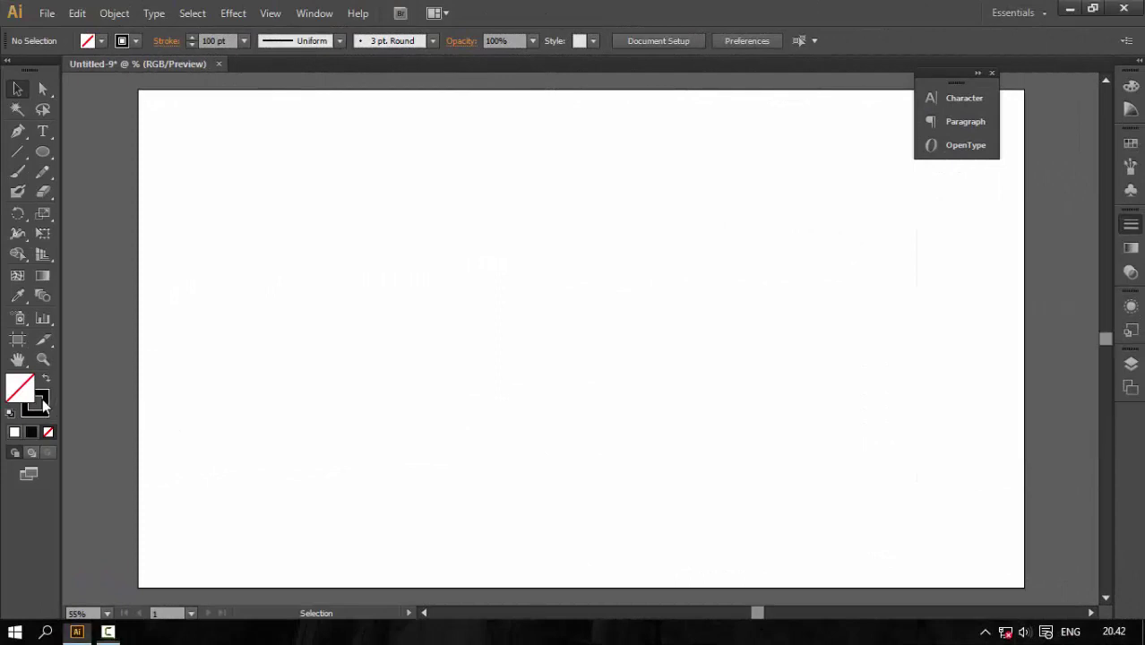
Bring the black Stroke swatch in front of Fill so the stroke colour is the one being edited
left_click(42, 400)
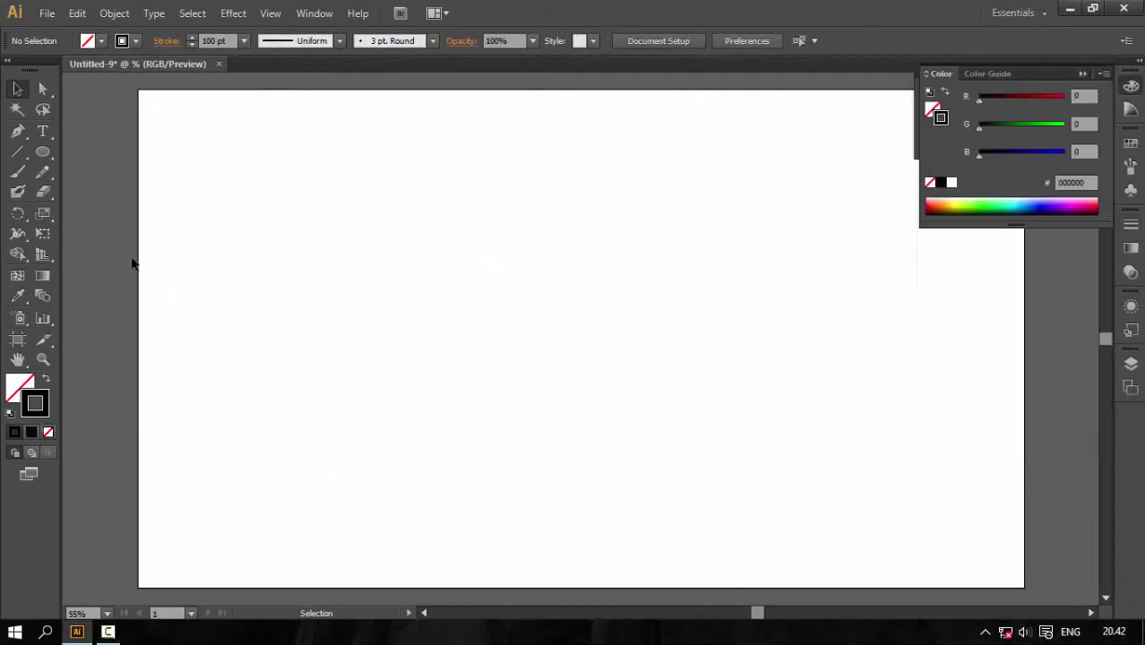
Draw a long horizontal line across the artboard with a 100 pt black stroke
left_click(18, 151)
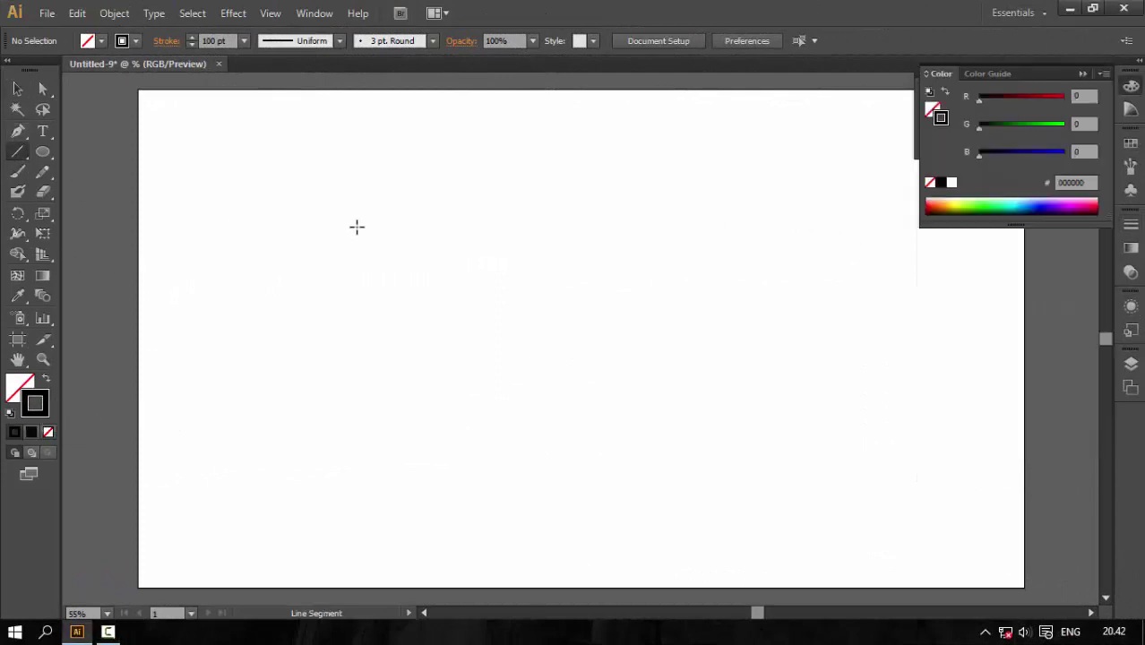
left_click_drag(189, 314, 738, 313)
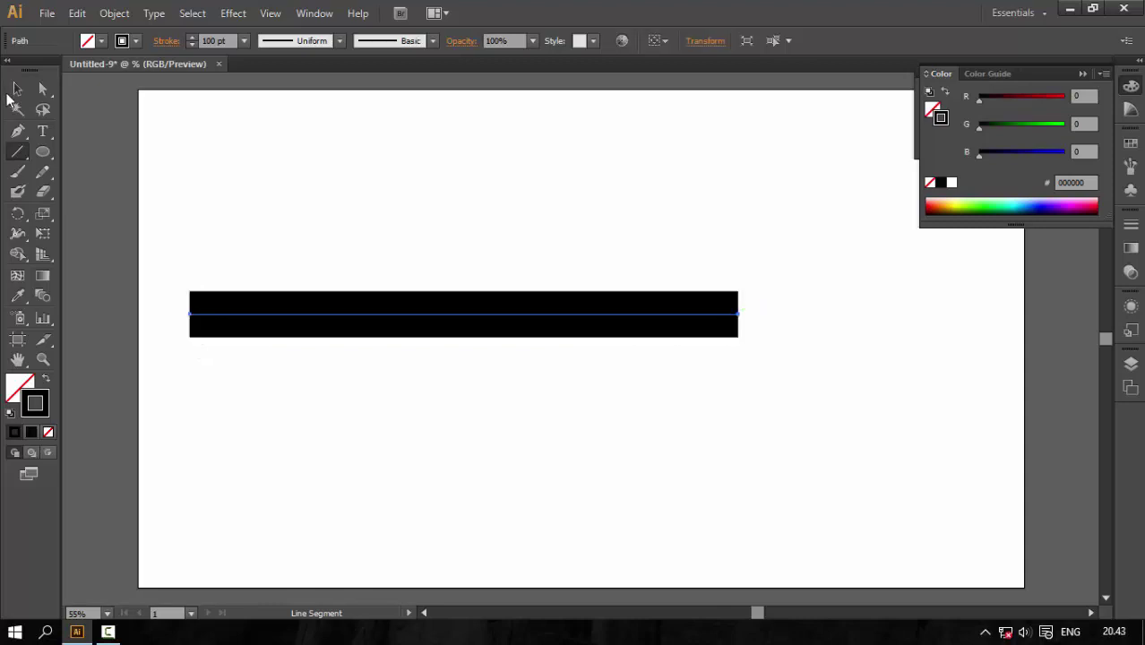
left_click(17, 89)
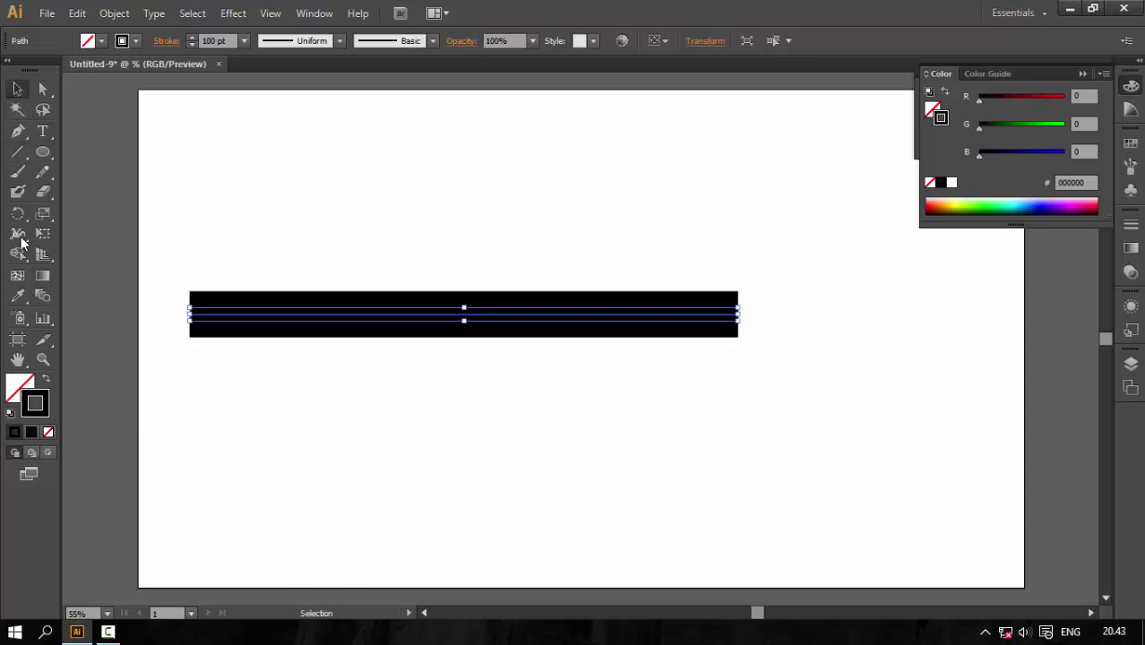
left_click(1131, 224)
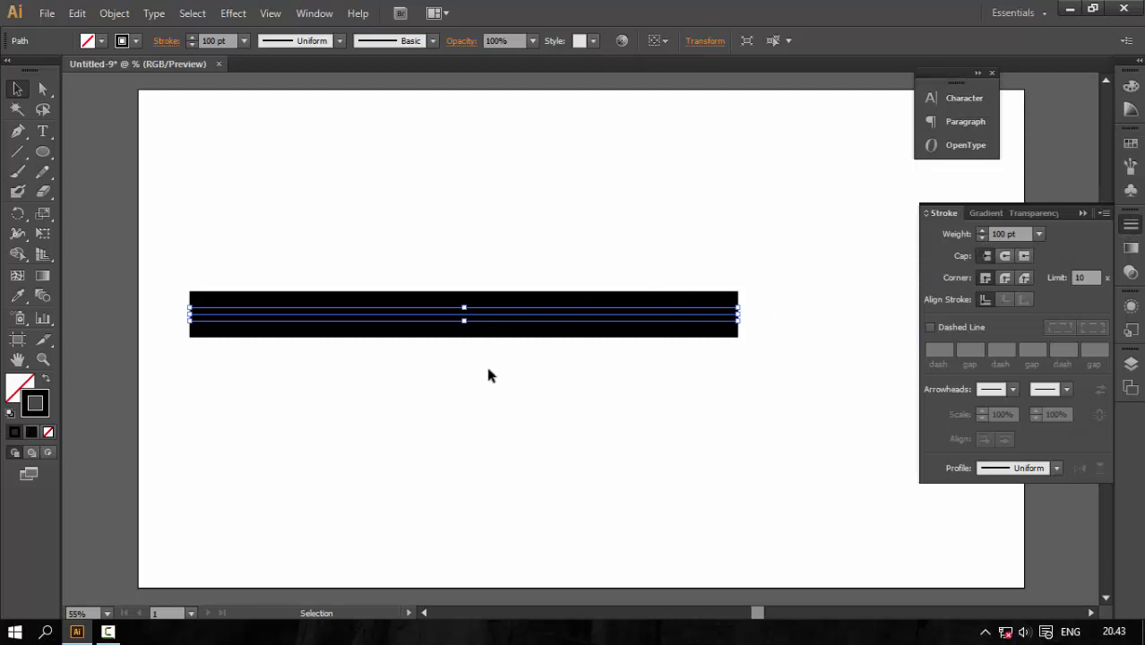
left_click(79, 13)
Paste a copy of the line in front and give it a 90 pt stroke weight
left_click(102, 94)
left_click(77, 13)
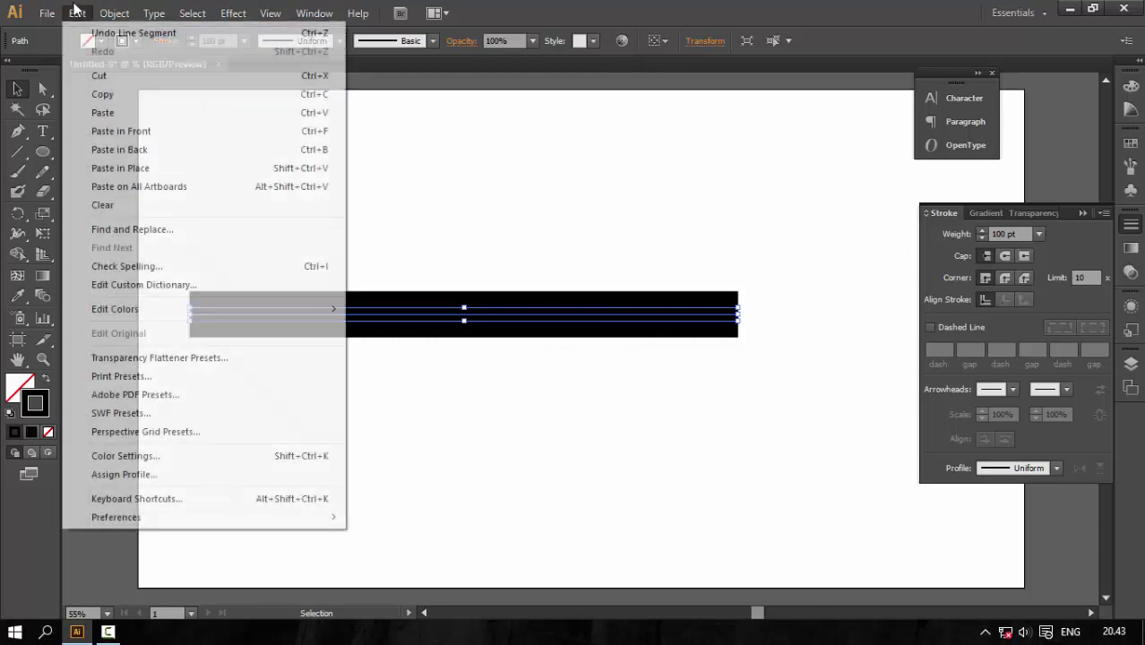
left_click(106, 131)
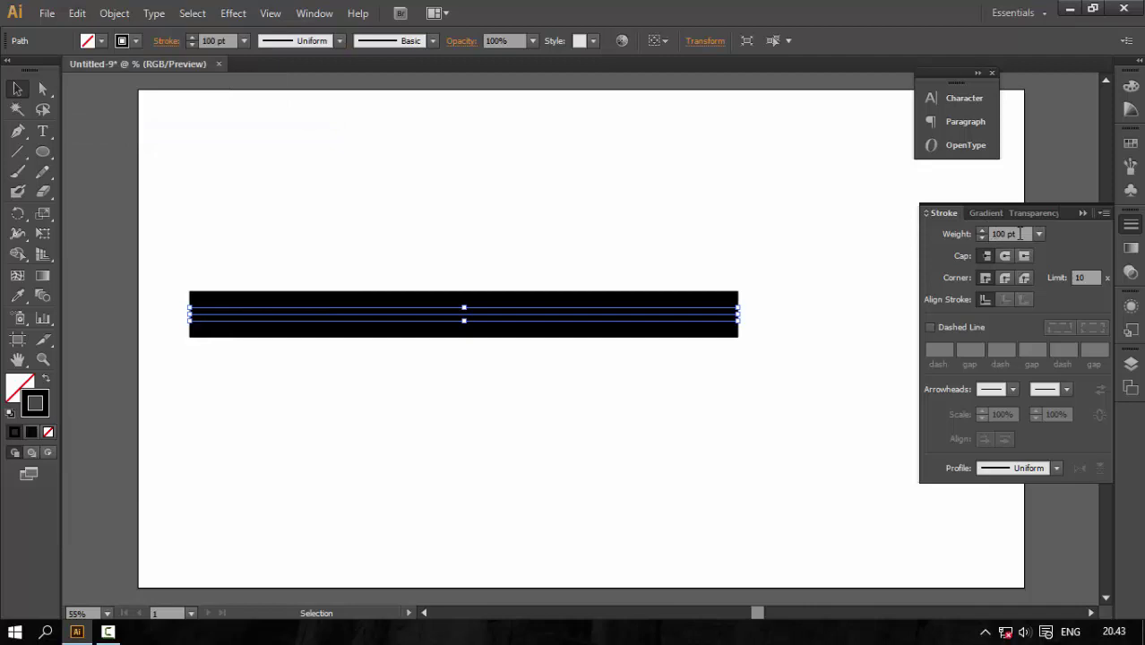
left_click_drag(1020, 233, 939, 232)
type("90")
key("Return")
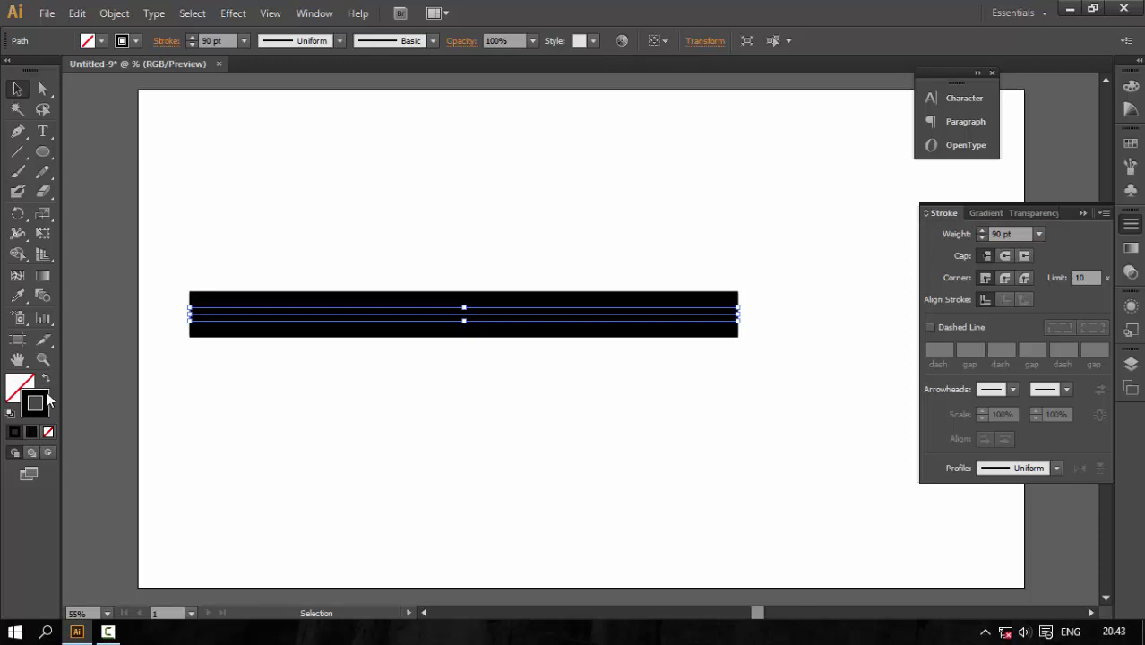
Stroke the copy near-white F7F5F5 and make it a 6 pt dashed line
double_click(41, 398)
left_click(353, 215)
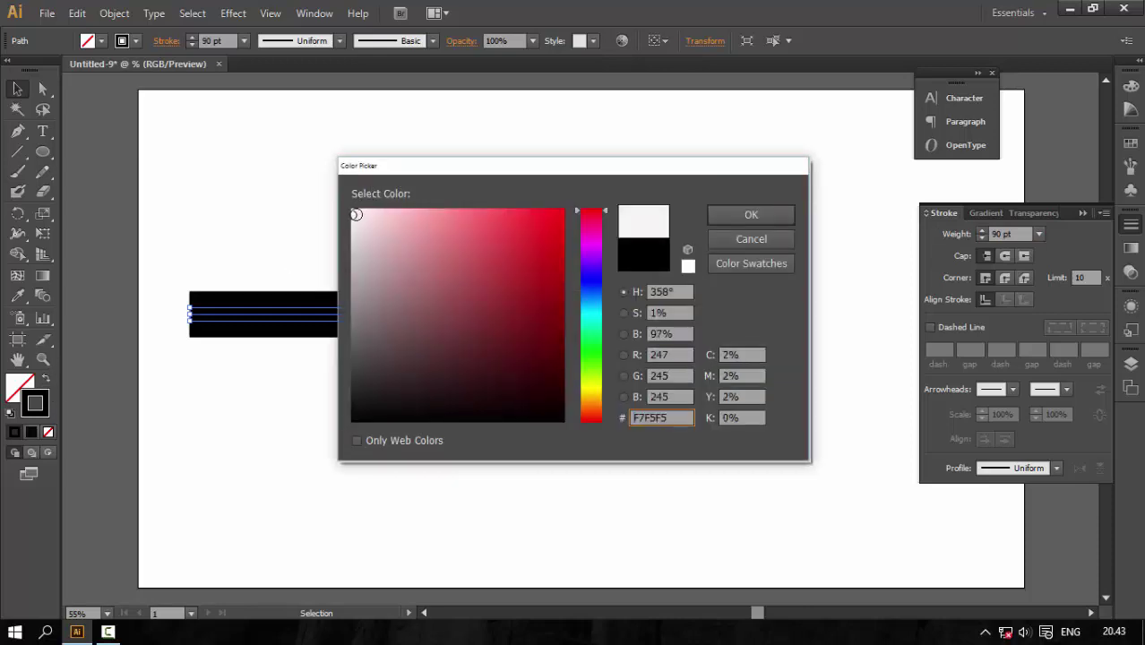
left_click(740, 216)
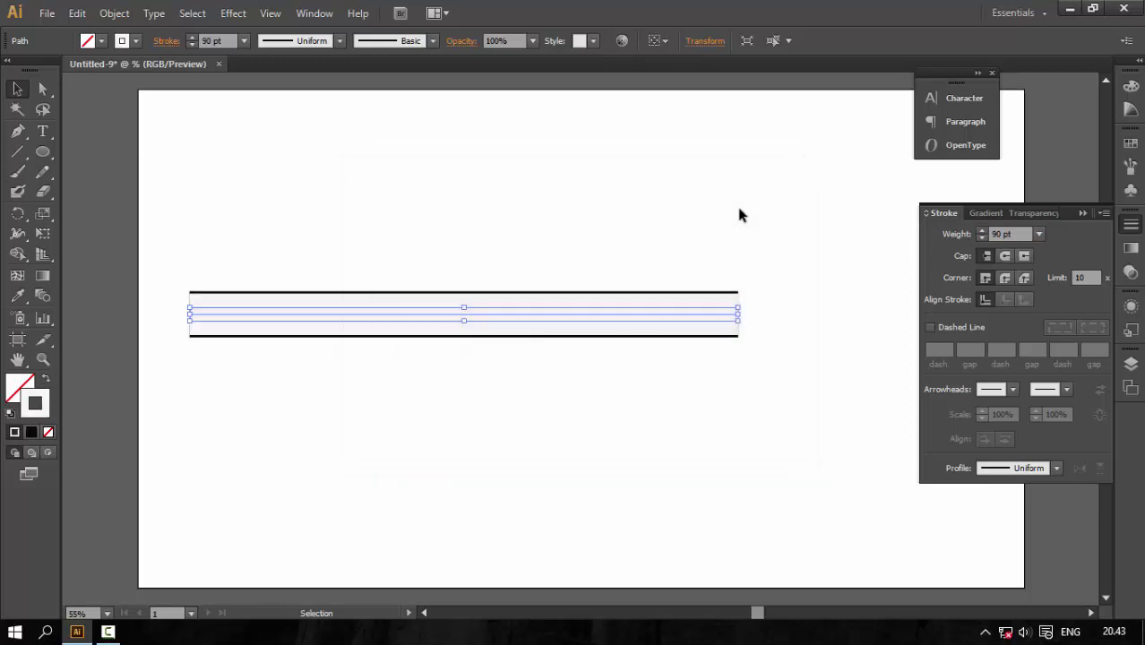
left_click(930, 328)
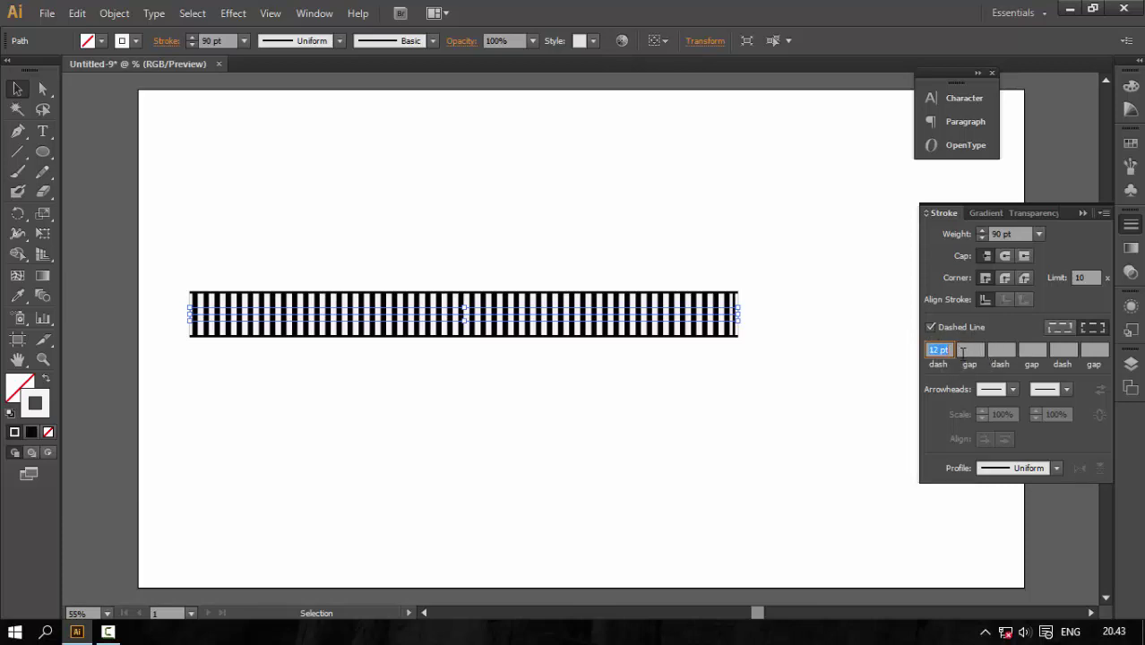
key("Tab")
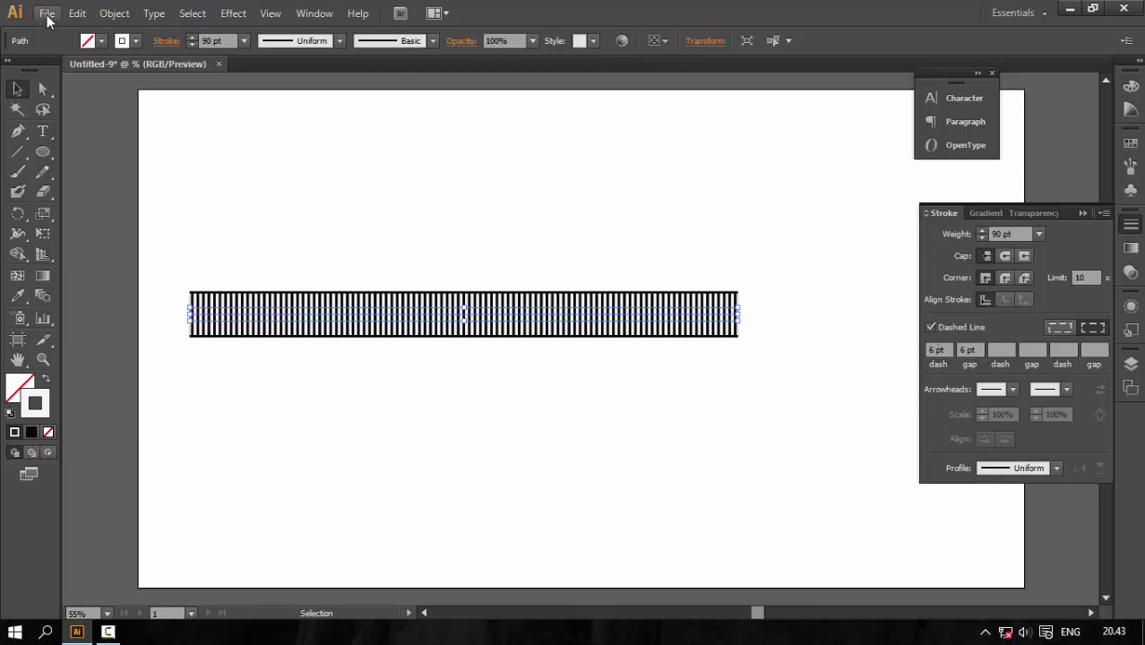
Paste another copy in front of the striped line and make its stroke solid
left_click(78, 17)
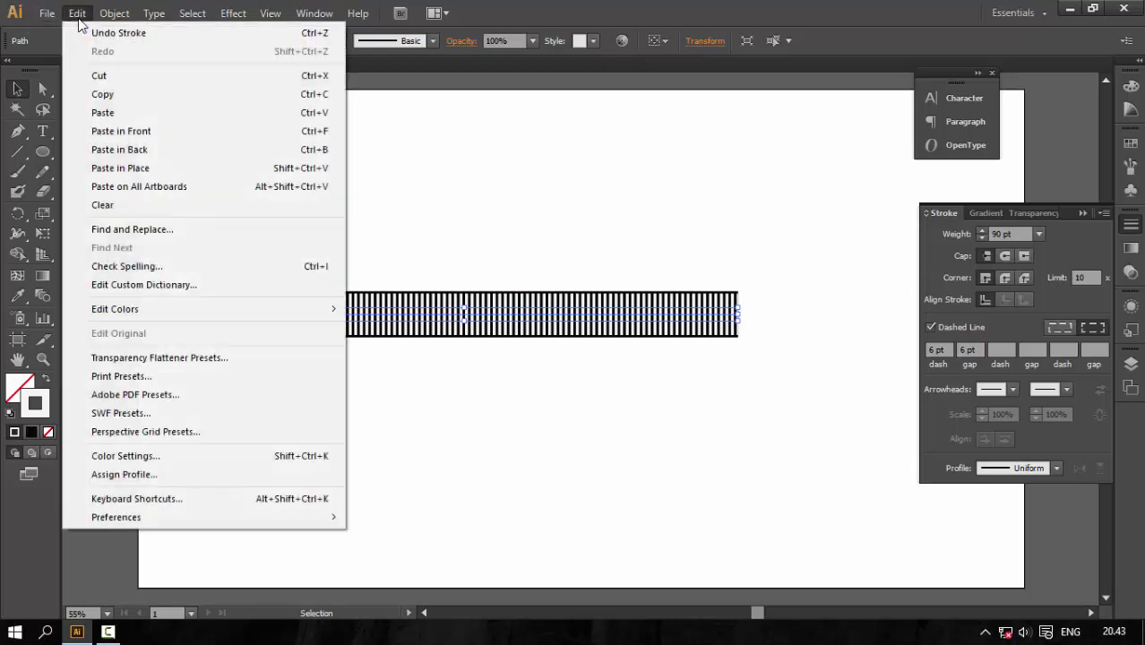
left_click(113, 95)
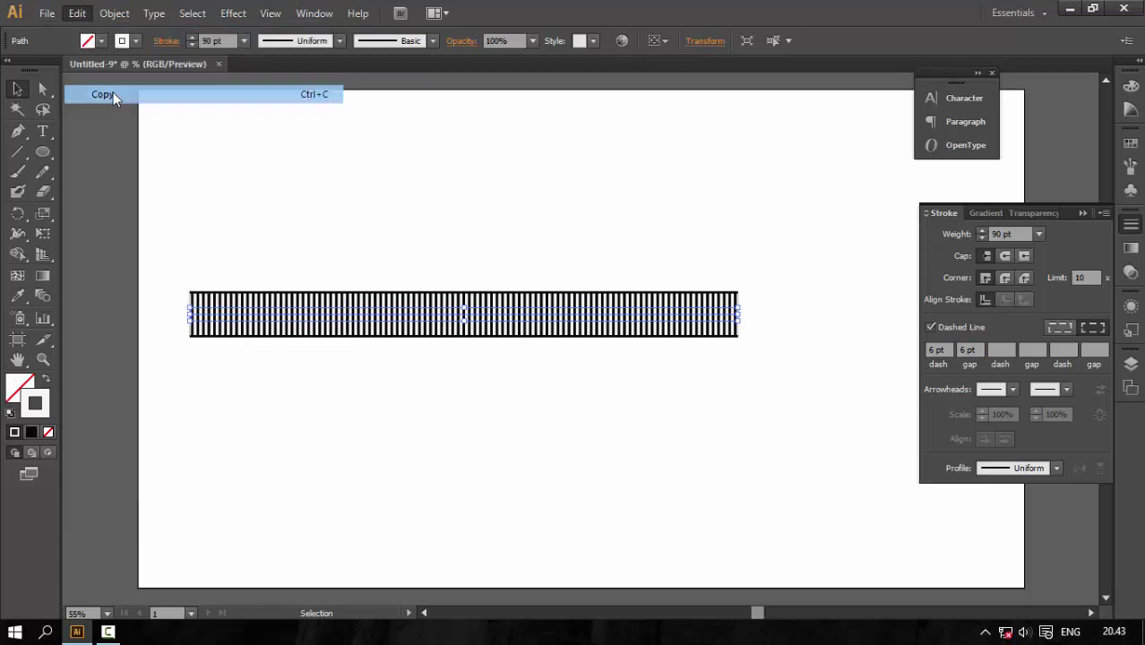
left_click(76, 15)
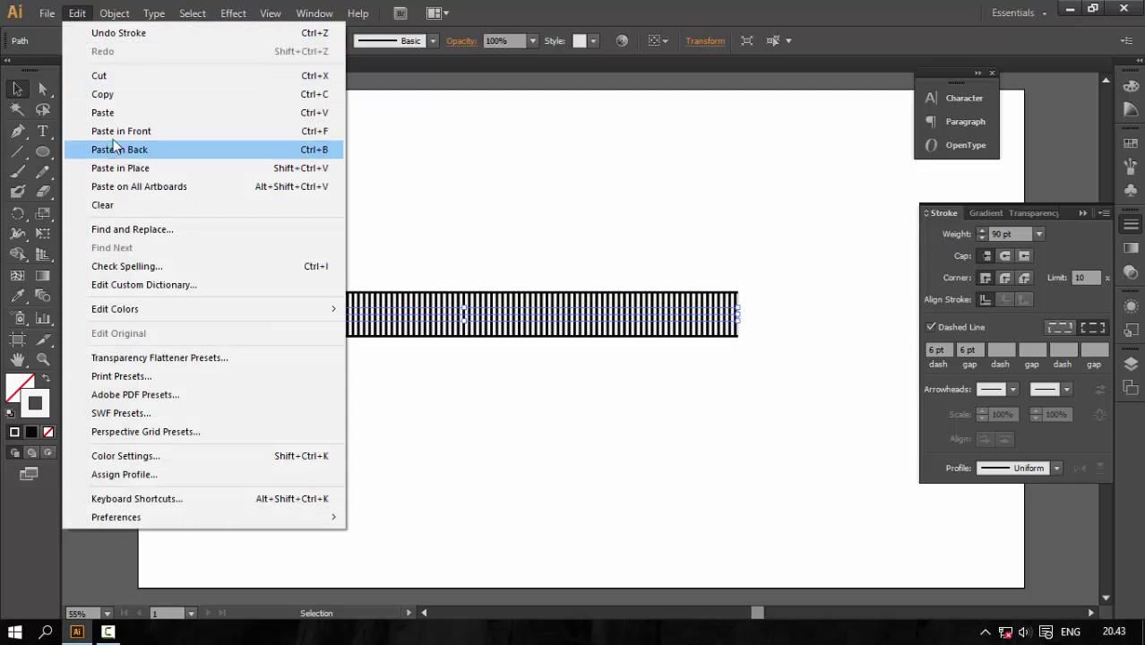
left_click(123, 135)
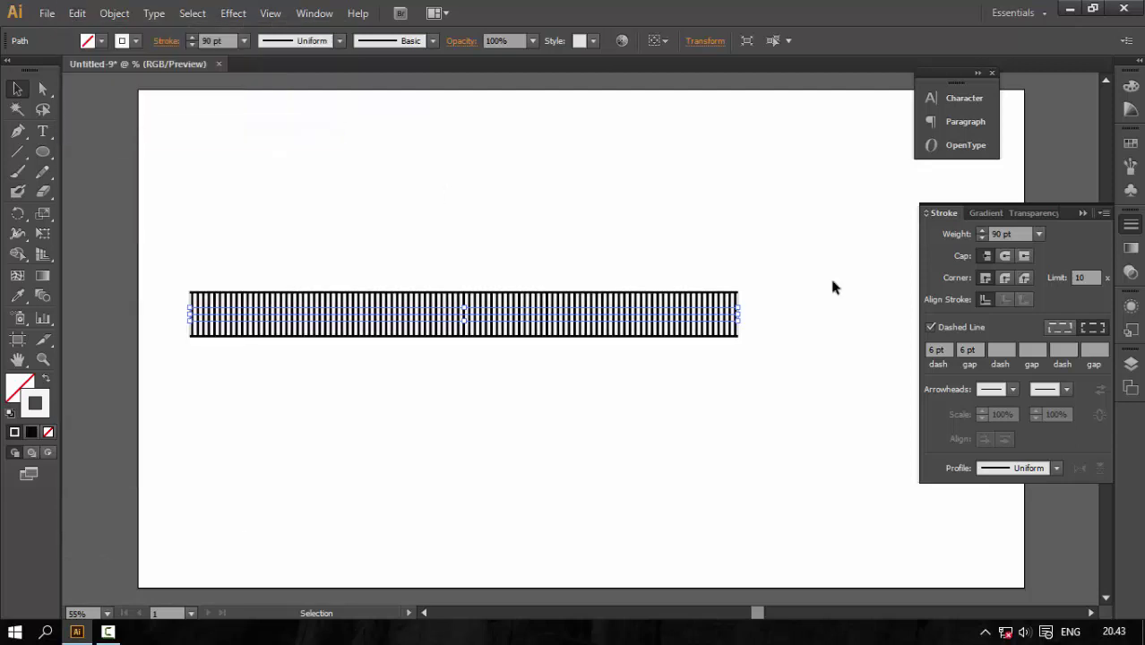
left_click(931, 329)
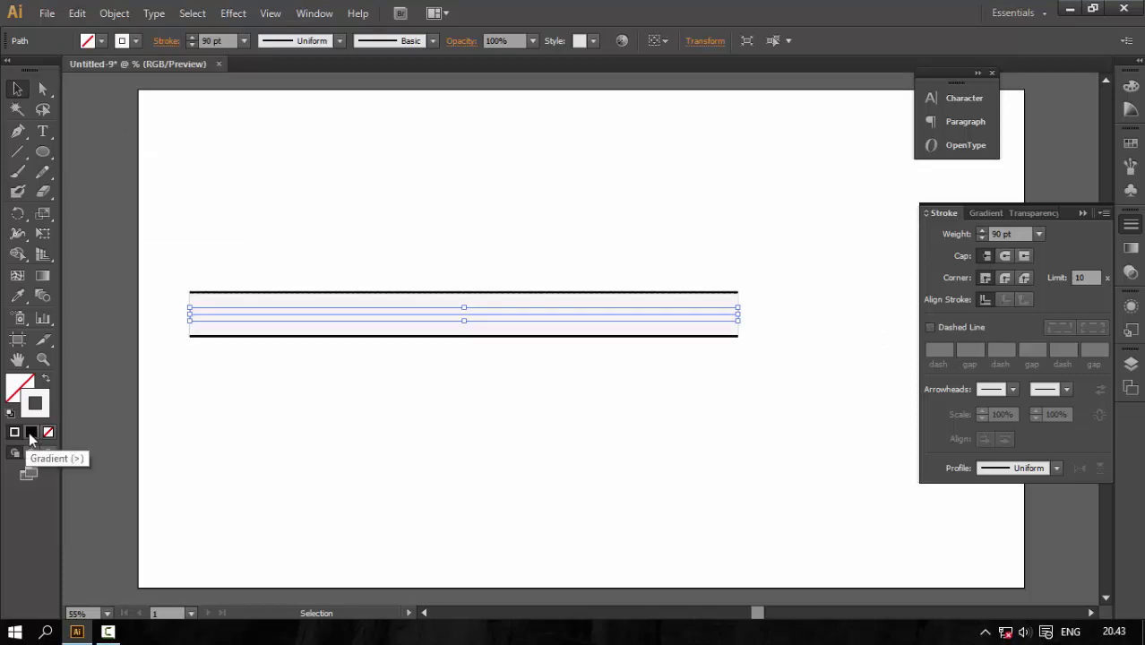
Stroke the top copy black at an 80 pt weight
double_click(36, 405)
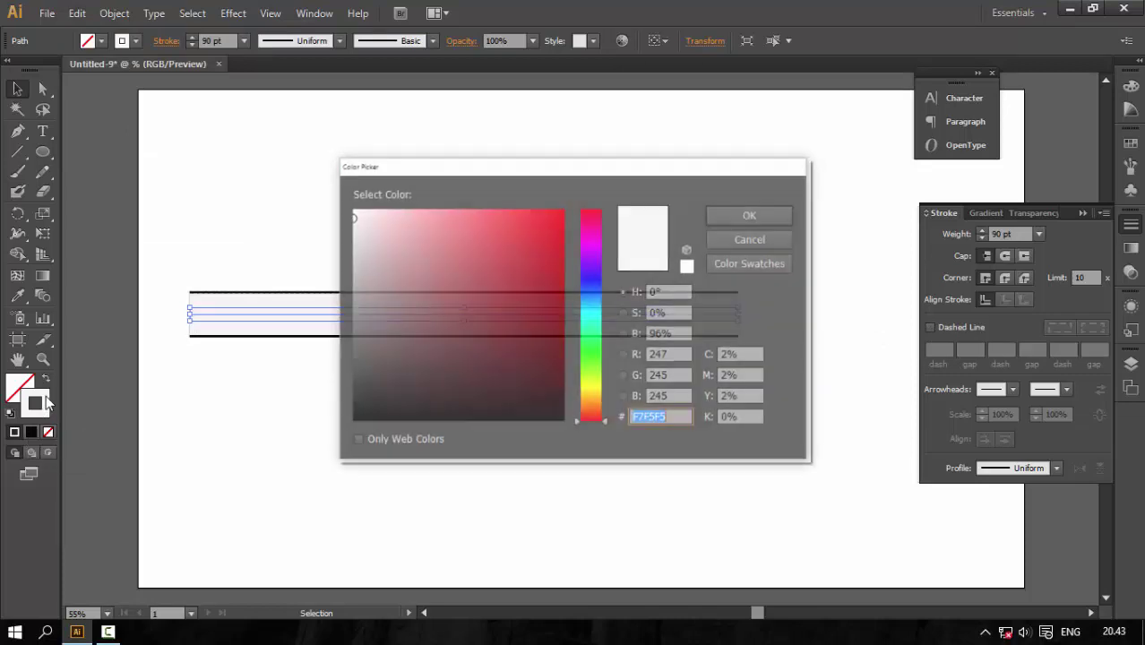
left_click(358, 416)
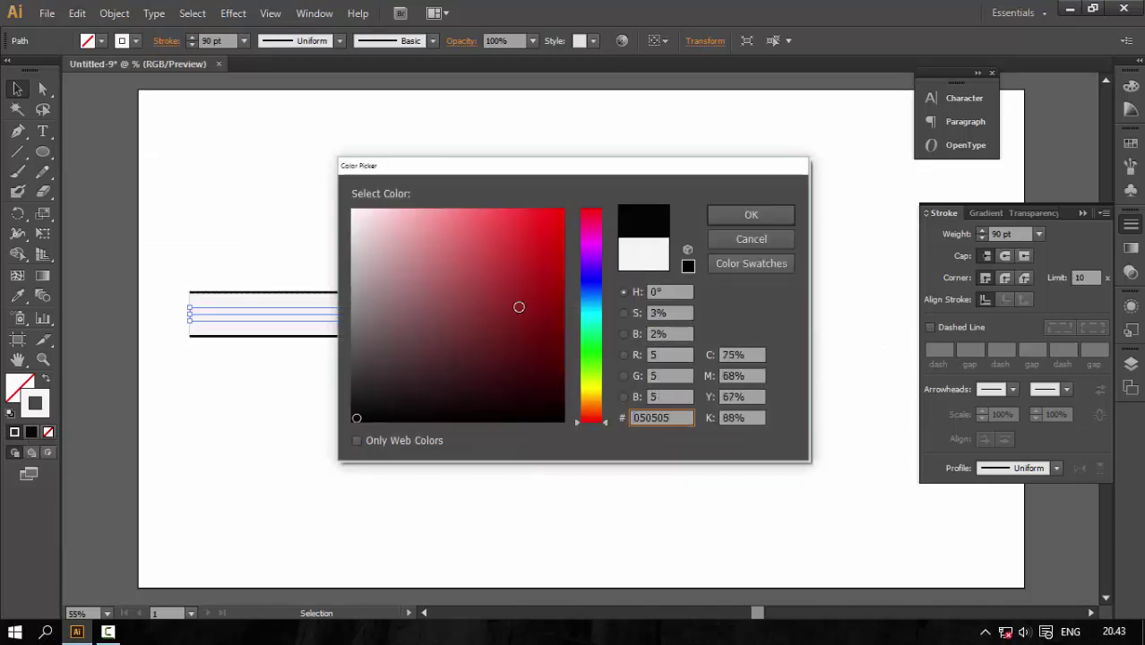
left_click(762, 216)
left_click(1004, 234)
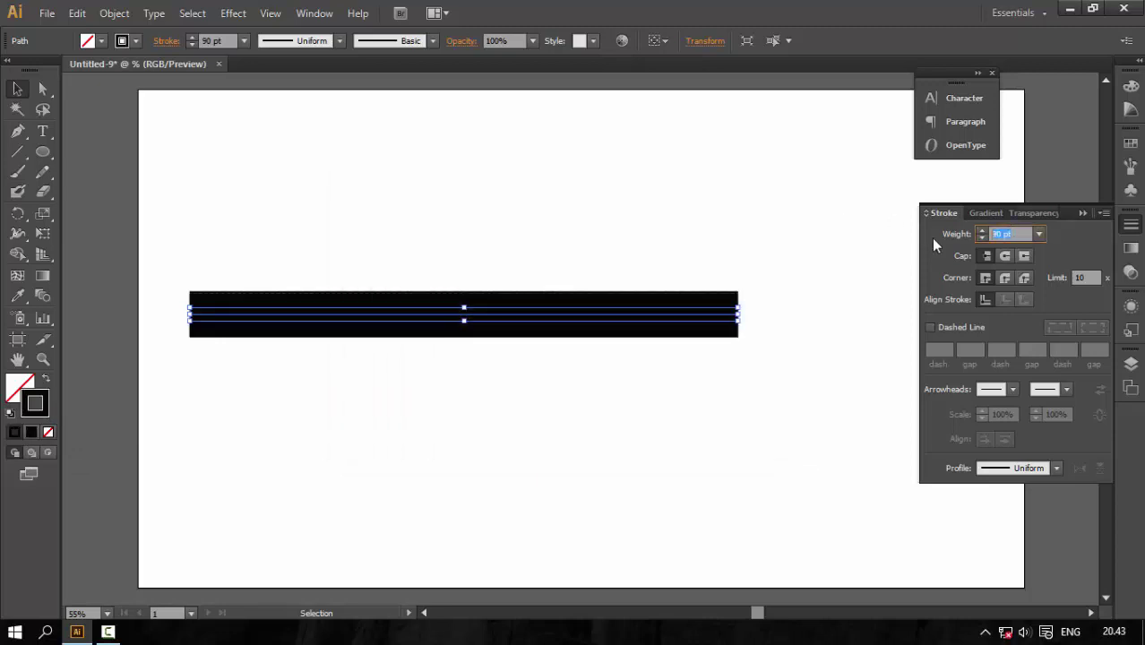
type("80")
key("Return")
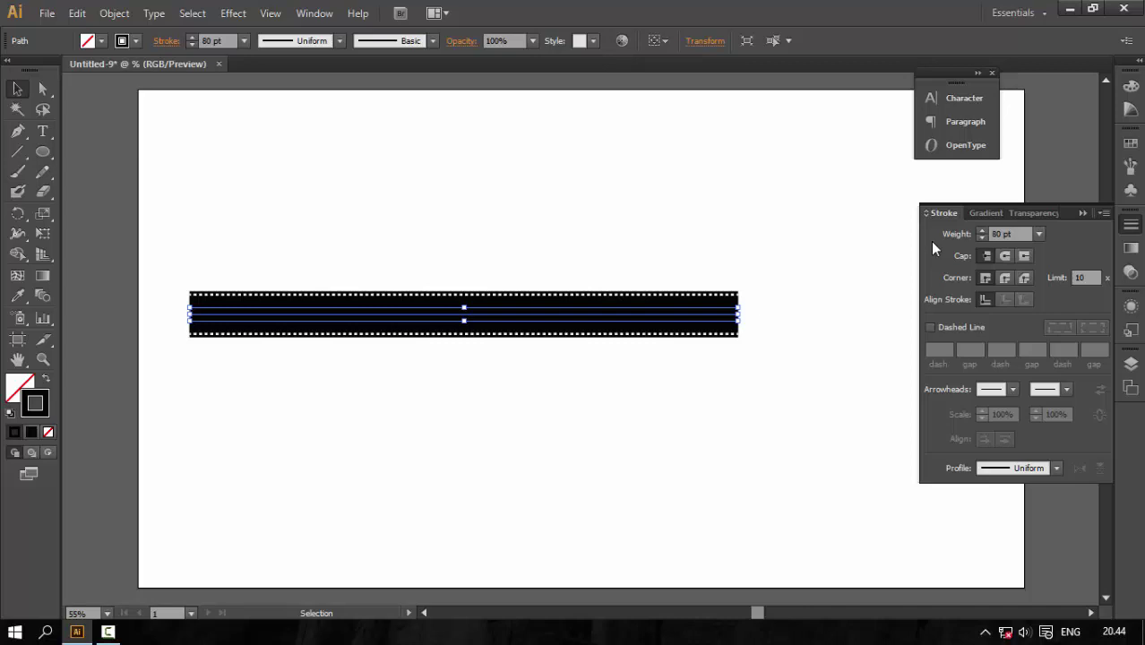
Paste a copy on top, dashed at 72 pt with a 70 pt weight
left_click(77, 13)
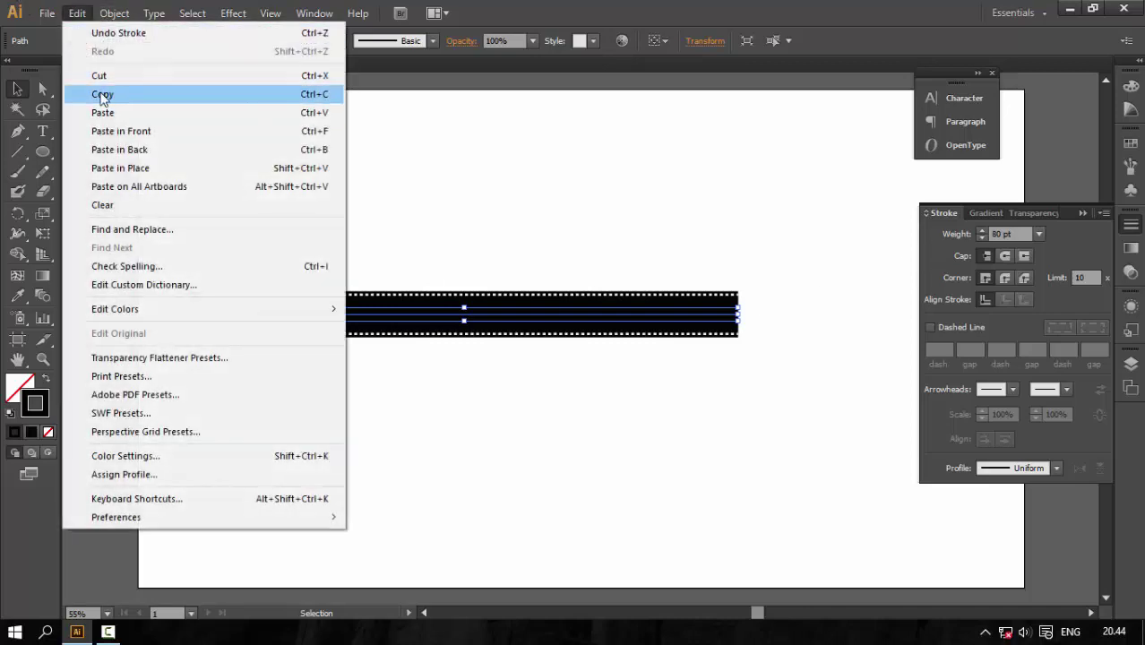
left_click(90, 93)
left_click(77, 13)
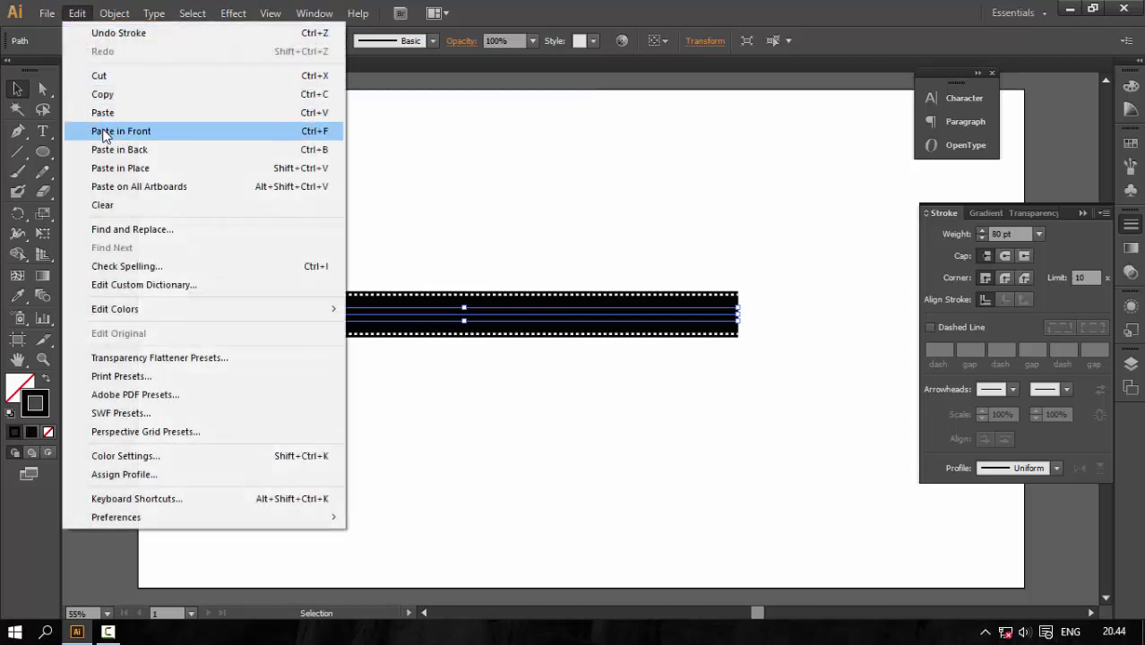
left_click(102, 131)
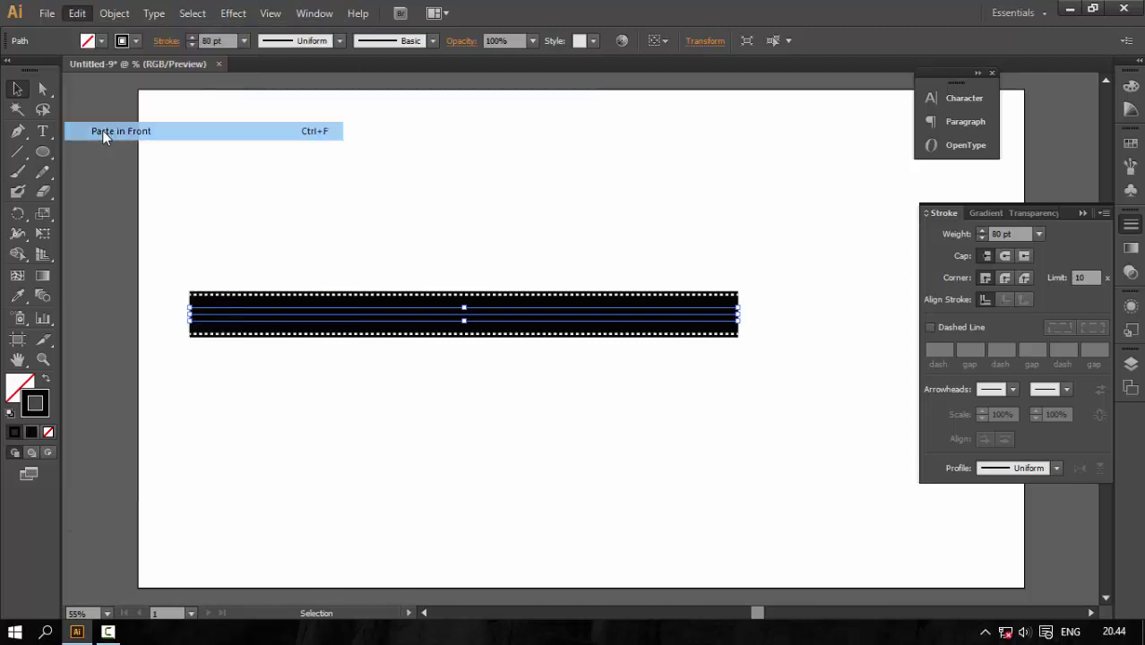
left_click(930, 328)
type("72")
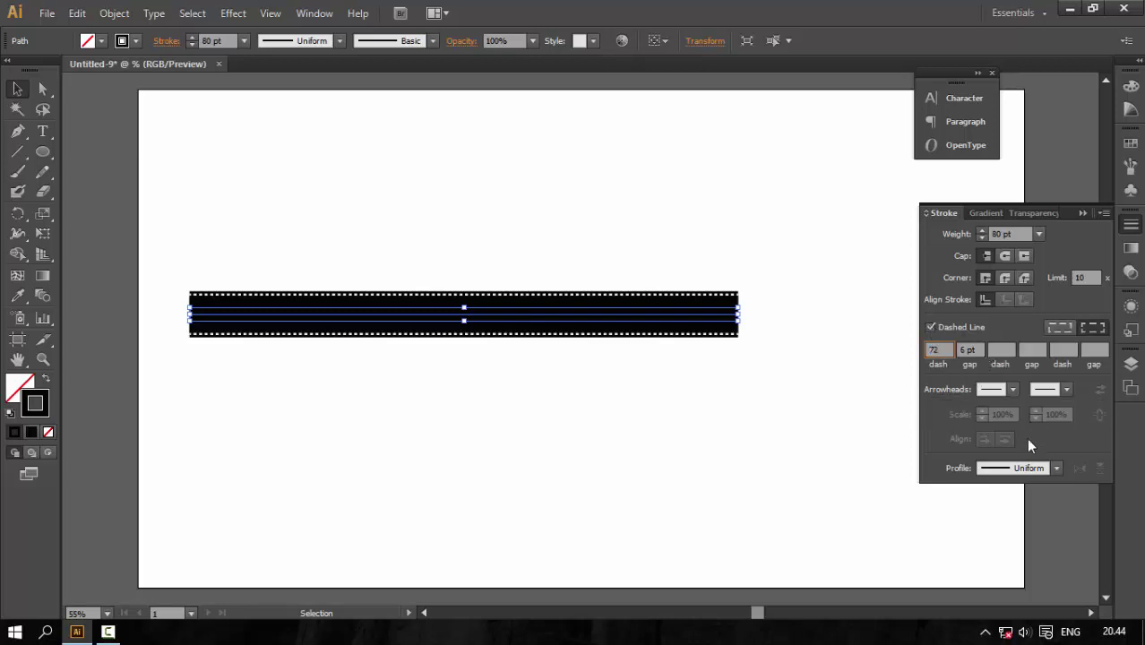
left_click(1008, 234)
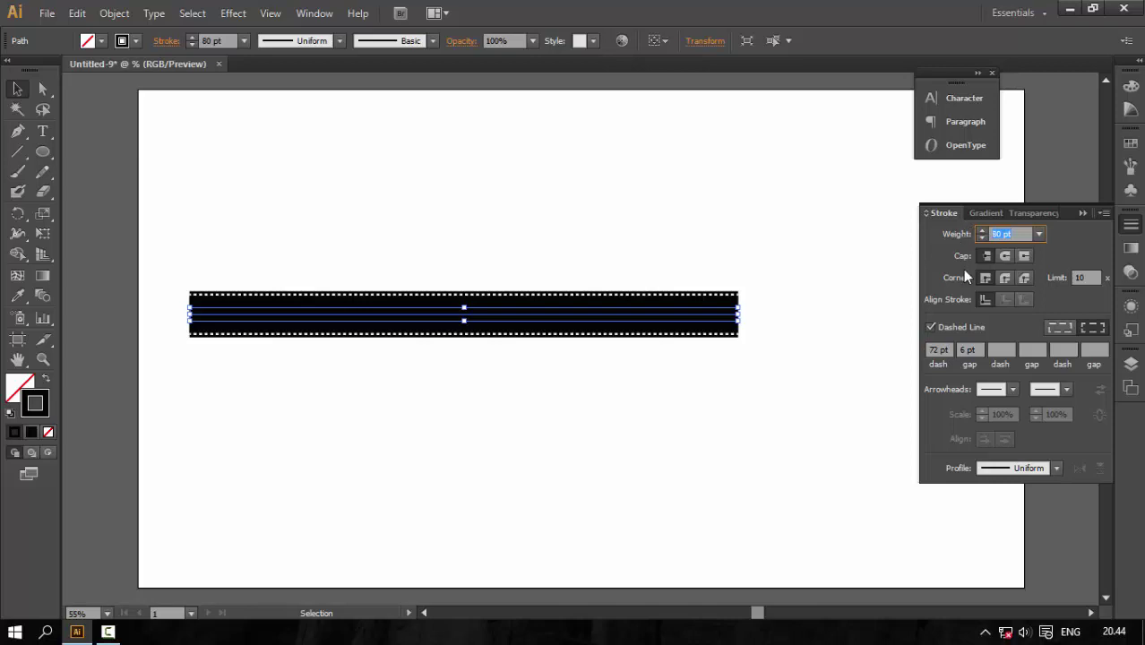
type("70")
Colour the dashed copy near-white FCFAFA and deselect to check the film frames
double_click(34, 402)
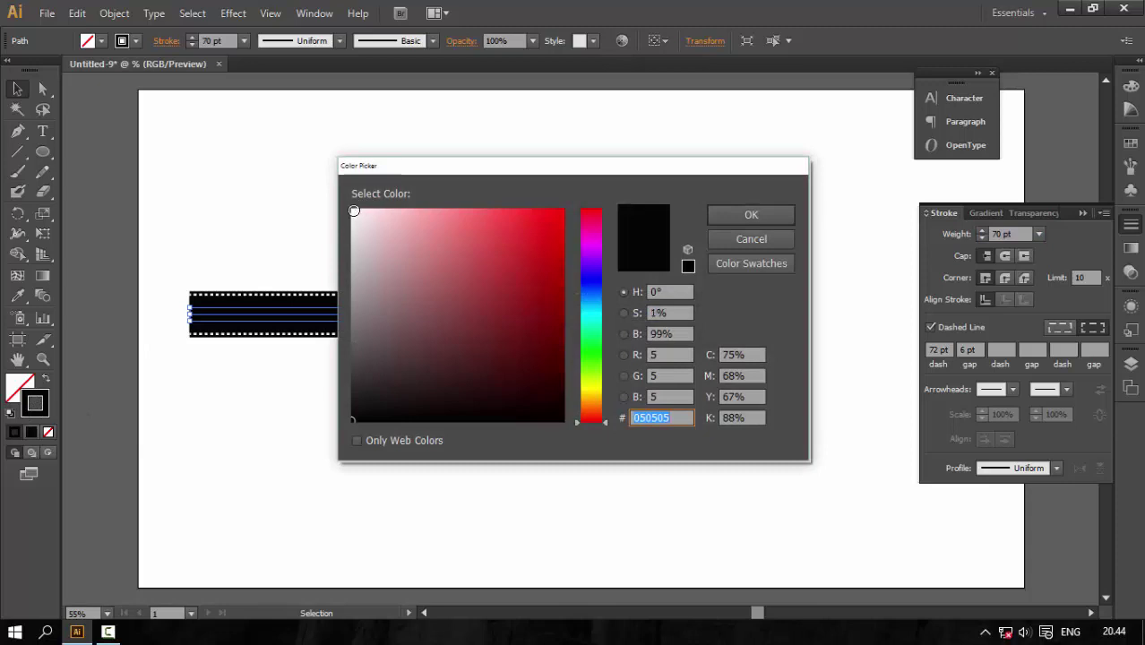
left_click(354, 211)
left_click(751, 216)
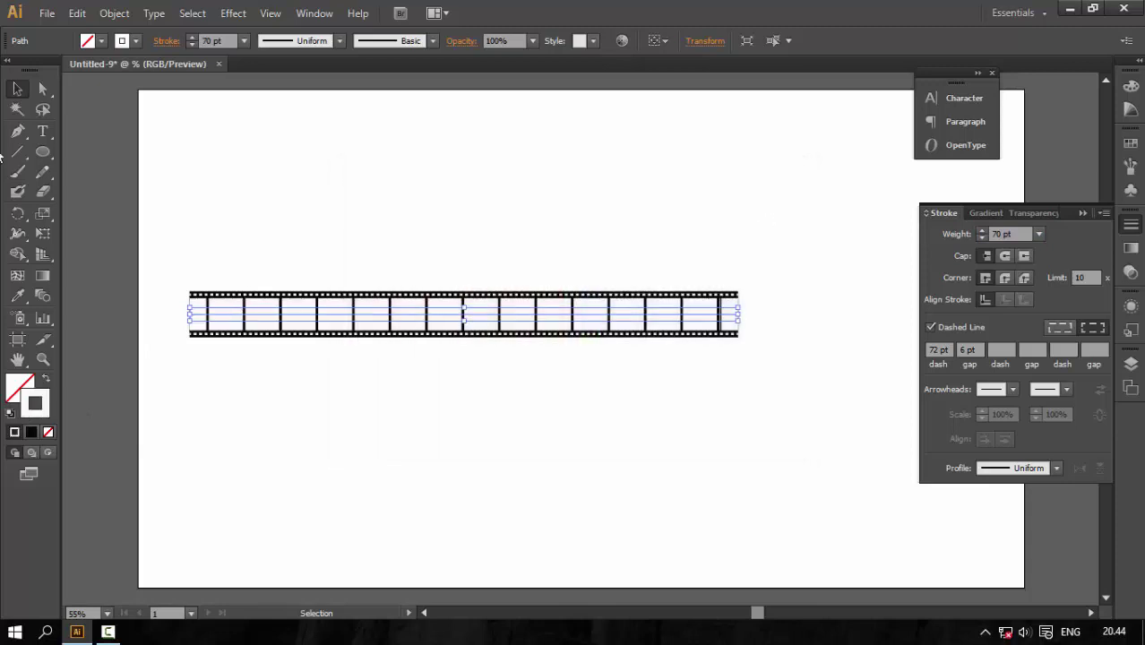
left_click(225, 251)
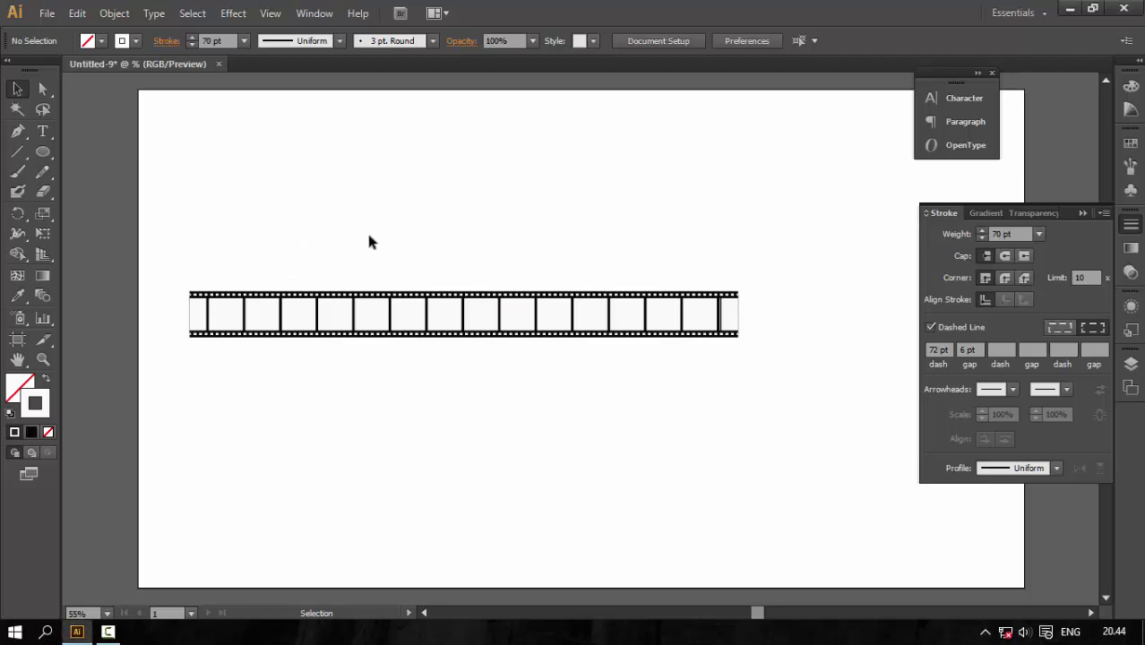
Stretch the film strip rightward across most of the artboard and collapse the Stroke panel
left_click_drag(380, 262, 553, 432)
left_click_drag(741, 315, 858, 315)
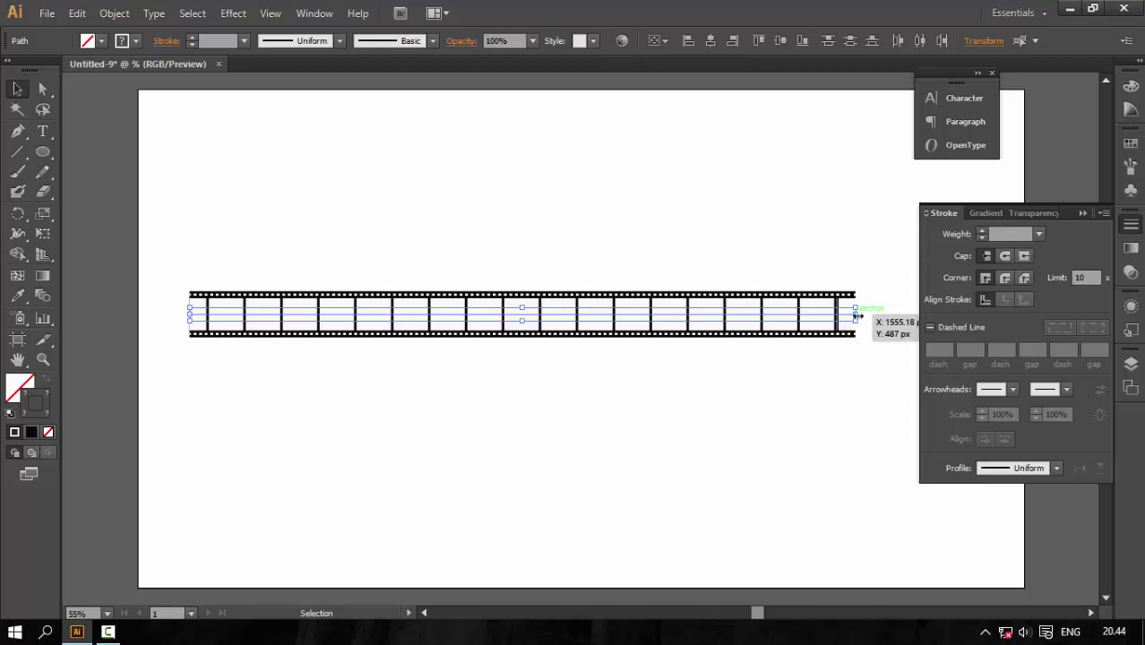
left_click_drag(856, 315, 886, 316)
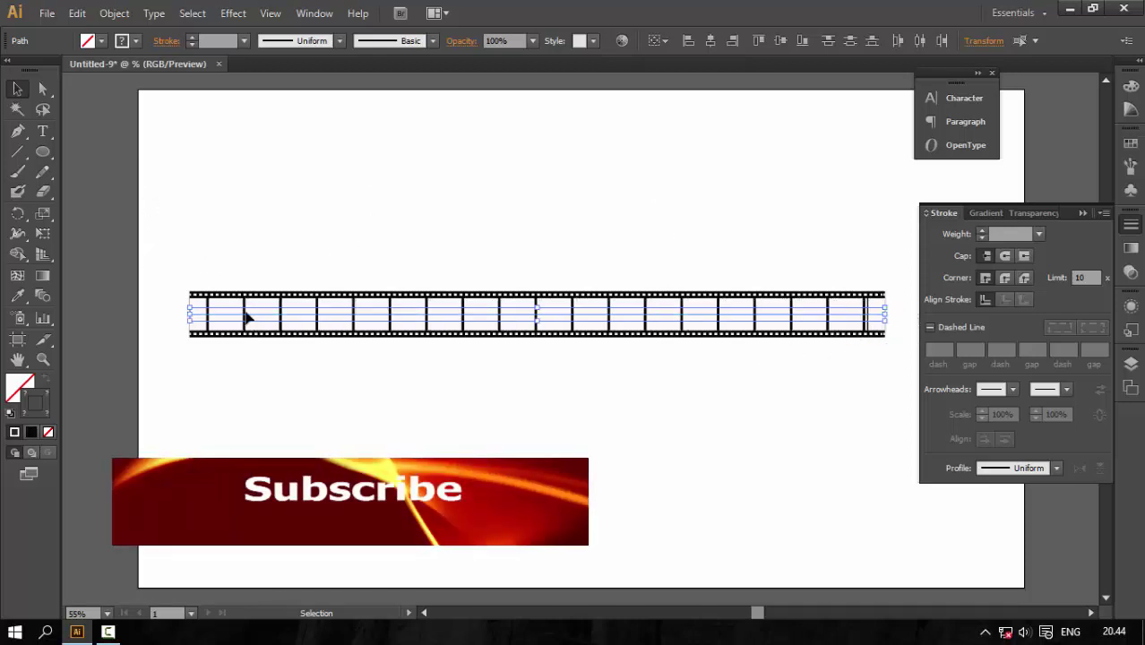
left_click_drag(187, 262, 896, 391)
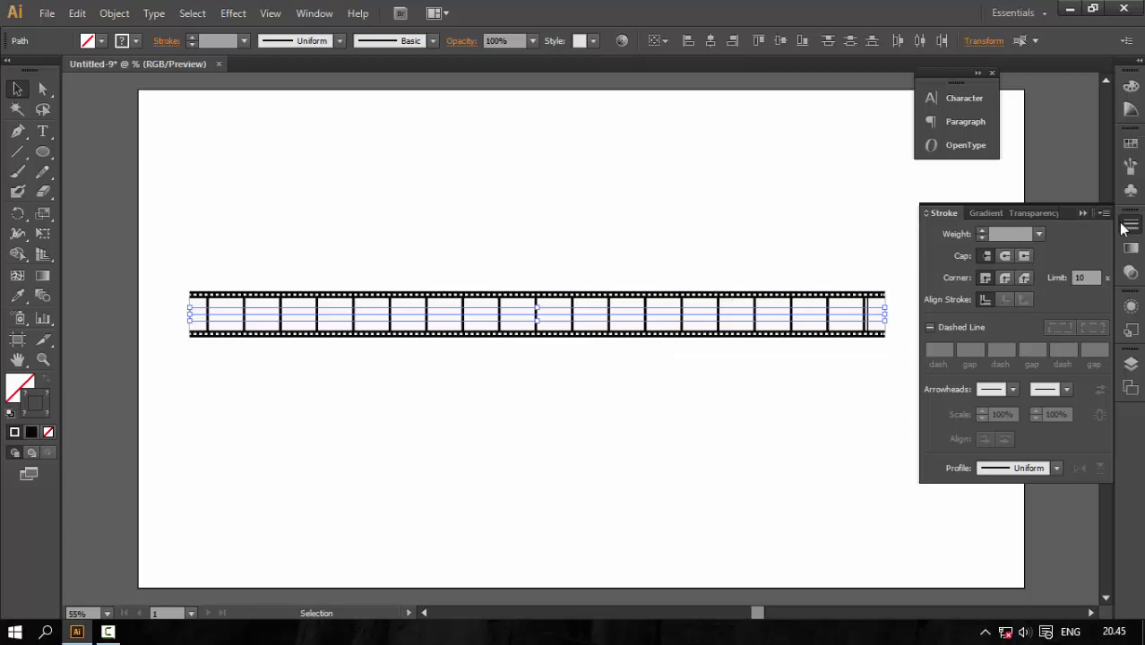
left_click(1082, 214)
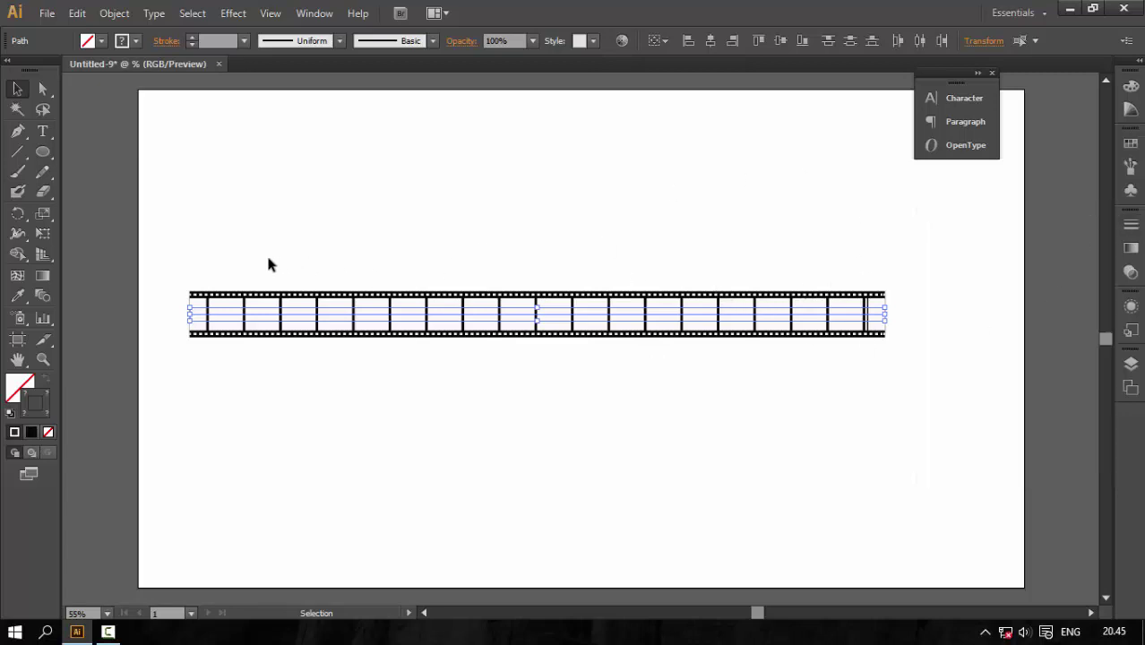
Save the strip as a new symbol named 'film RiLL' and drag it near the artboard bottom
left_click(313, 13)
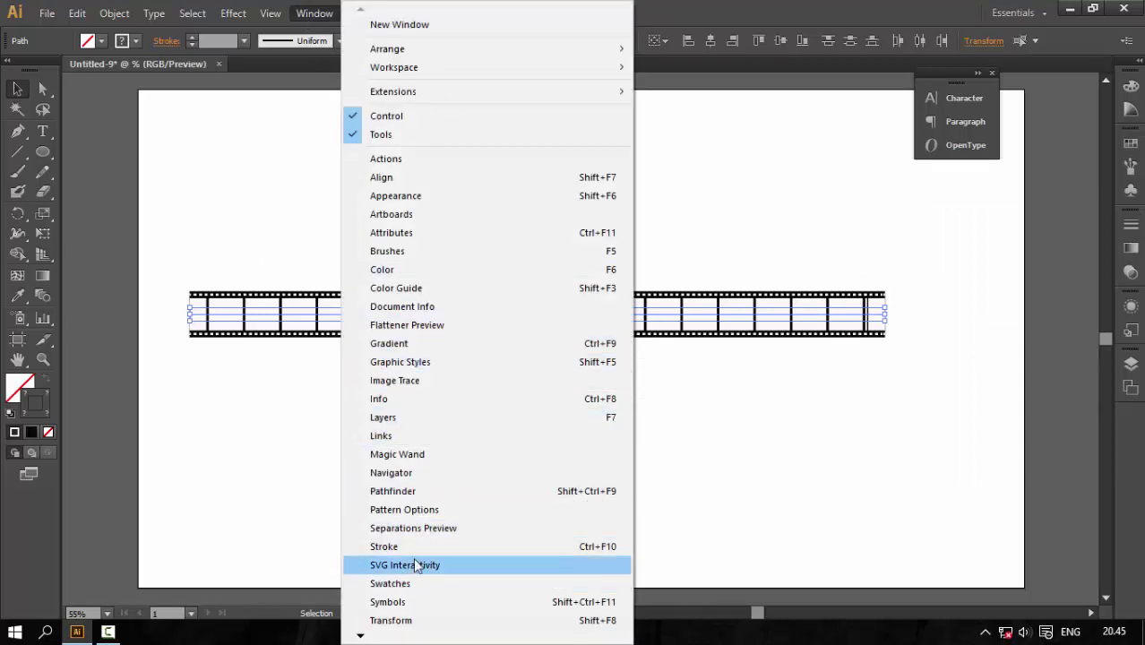
left_click(414, 606)
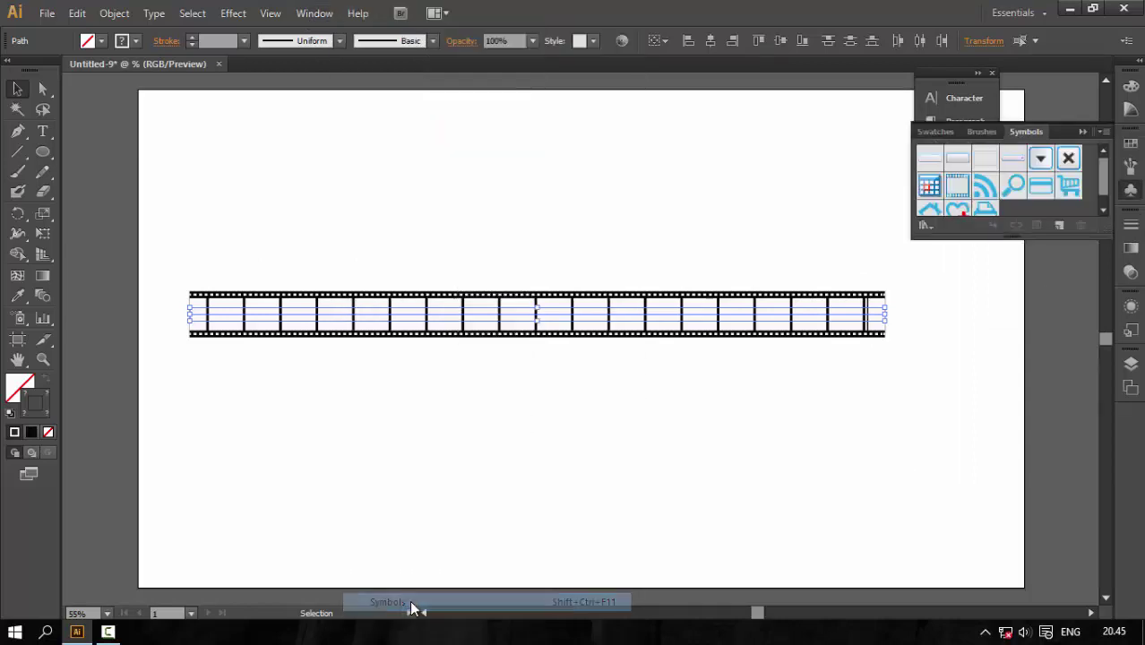
left_click(1059, 225)
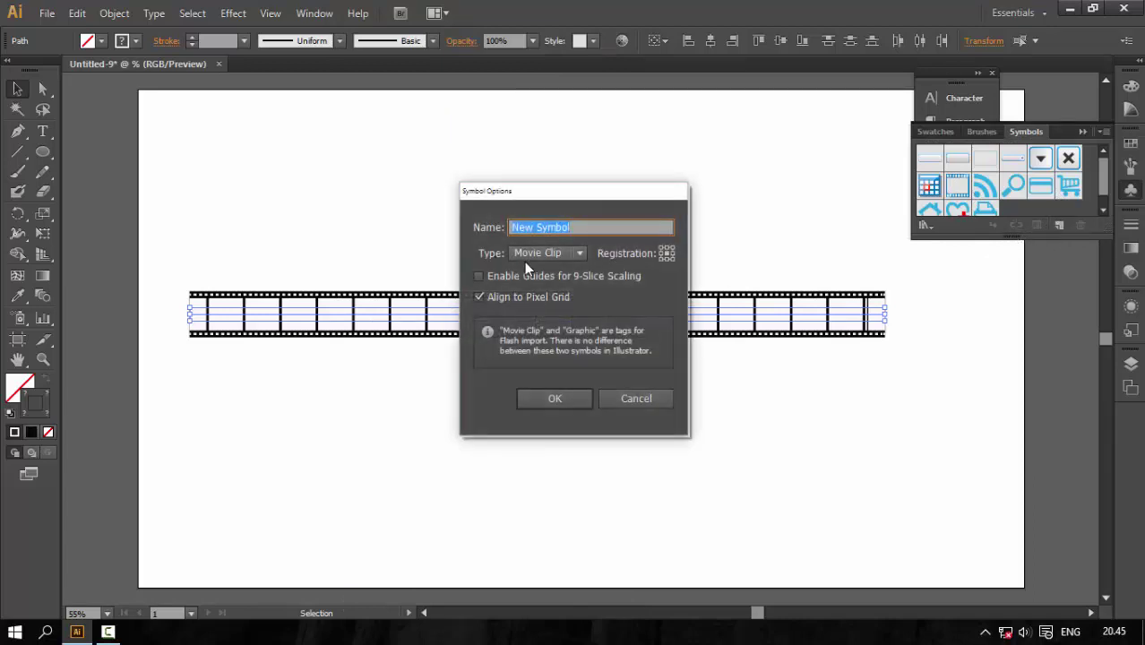
type("fi")
type("lm R")
type(";")
left_click(557, 398)
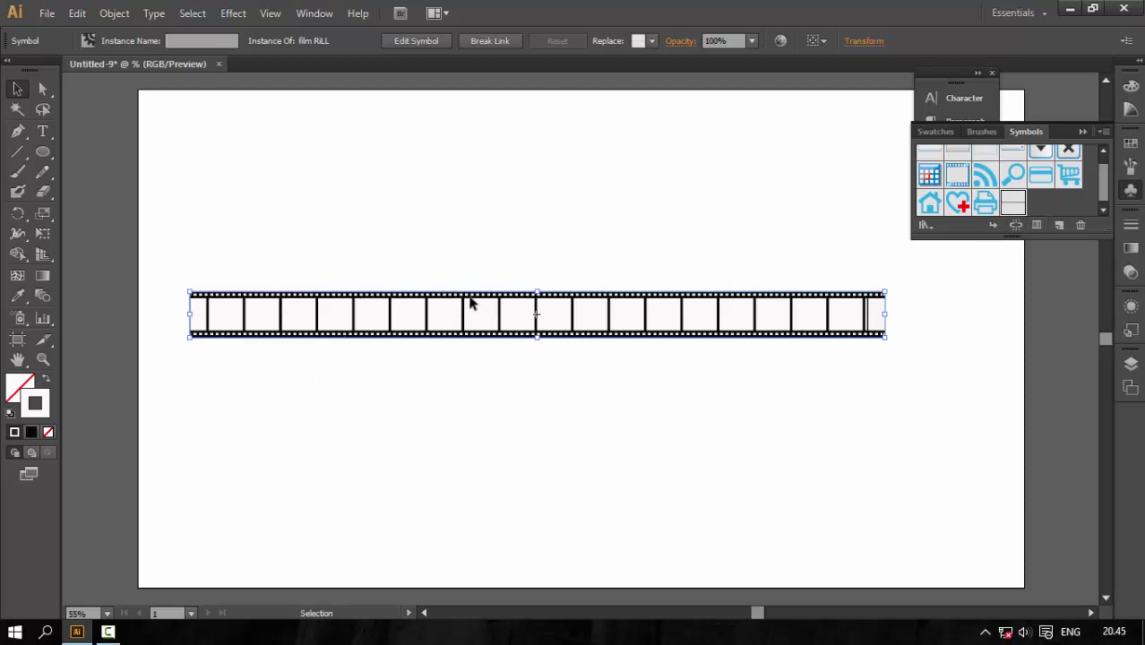
left_click_drag(468, 302, 493, 392)
left_click_drag(534, 320, 551, 488)
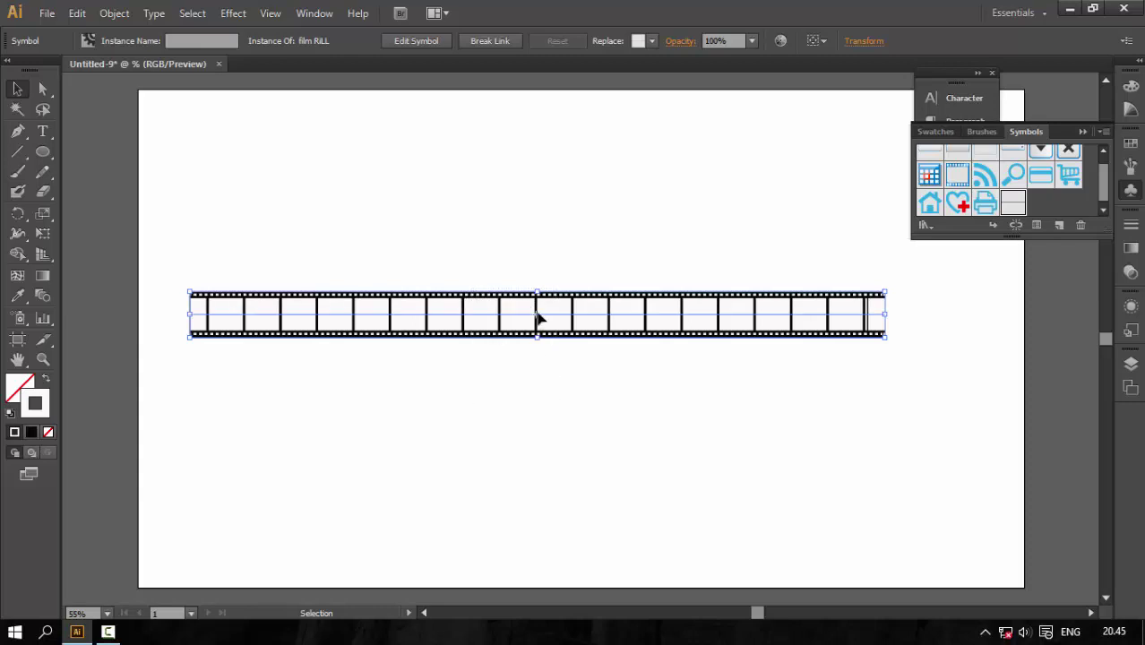
Draw an S-shaped wave path above the film strip with the Pen tool
left_click(17, 131)
left_click(227, 246)
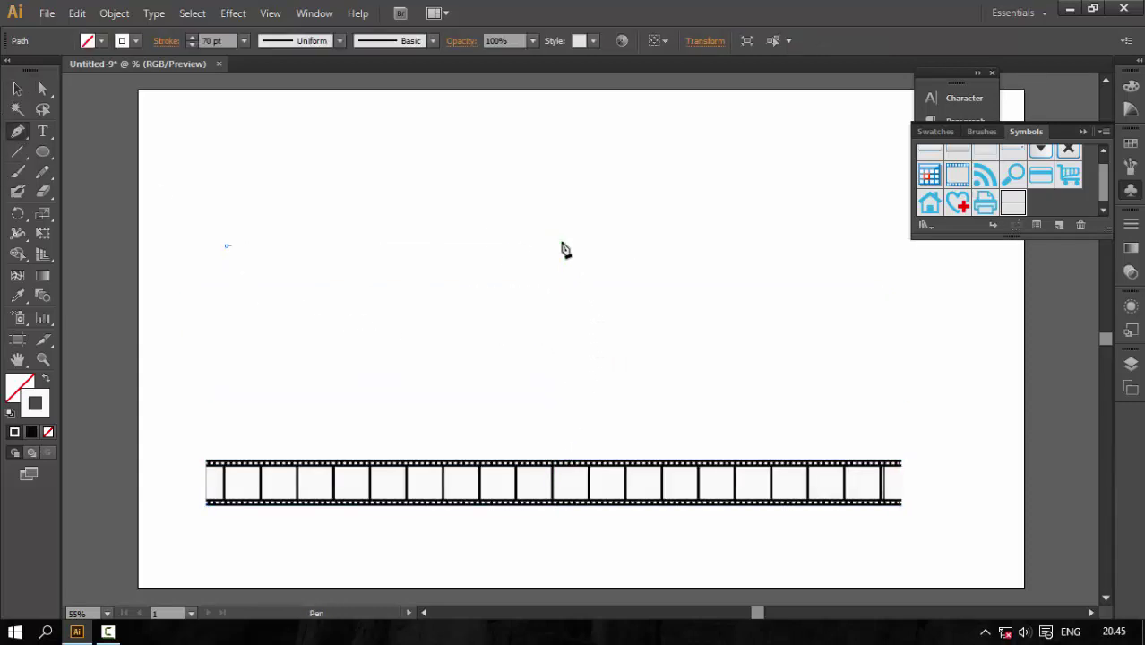
left_click_drag(561, 241, 716, 387)
left_click_drag(776, 256, 831, 191)
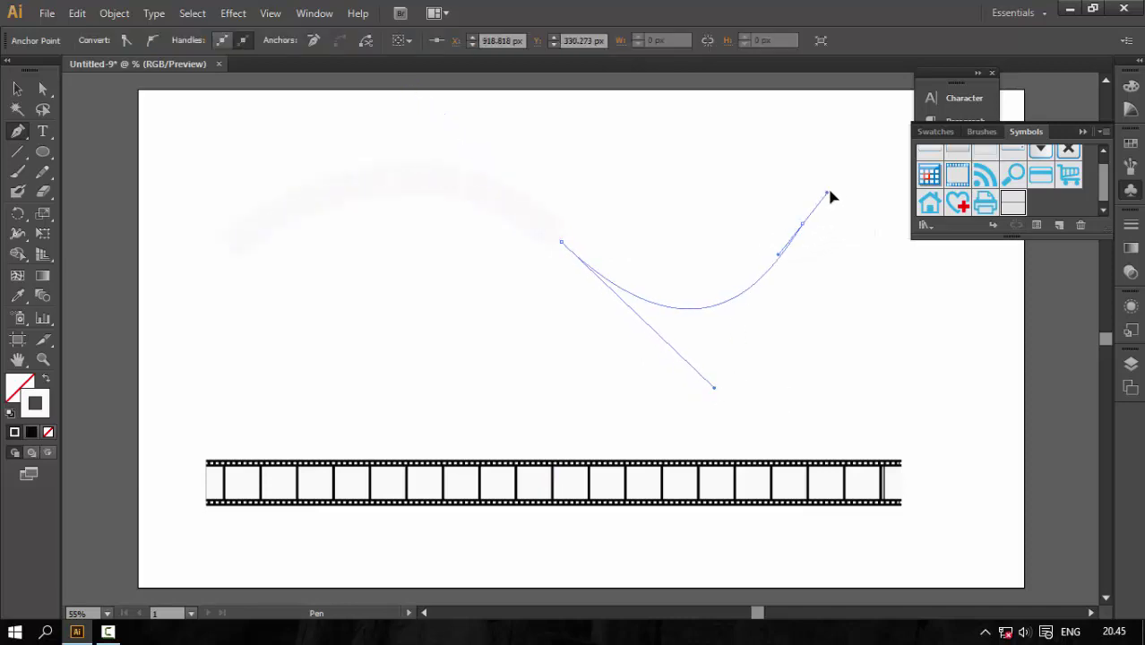
left_click(17, 88)
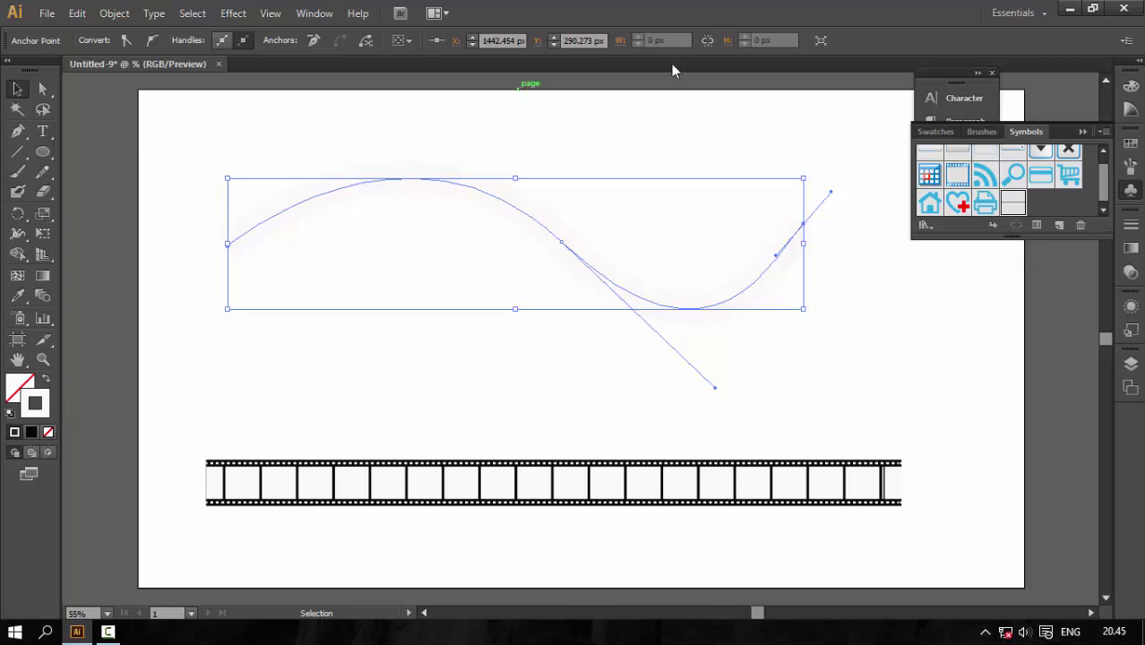
Give the wave a solid black 1 pt stroke with no dashes
double_click(45, 405)
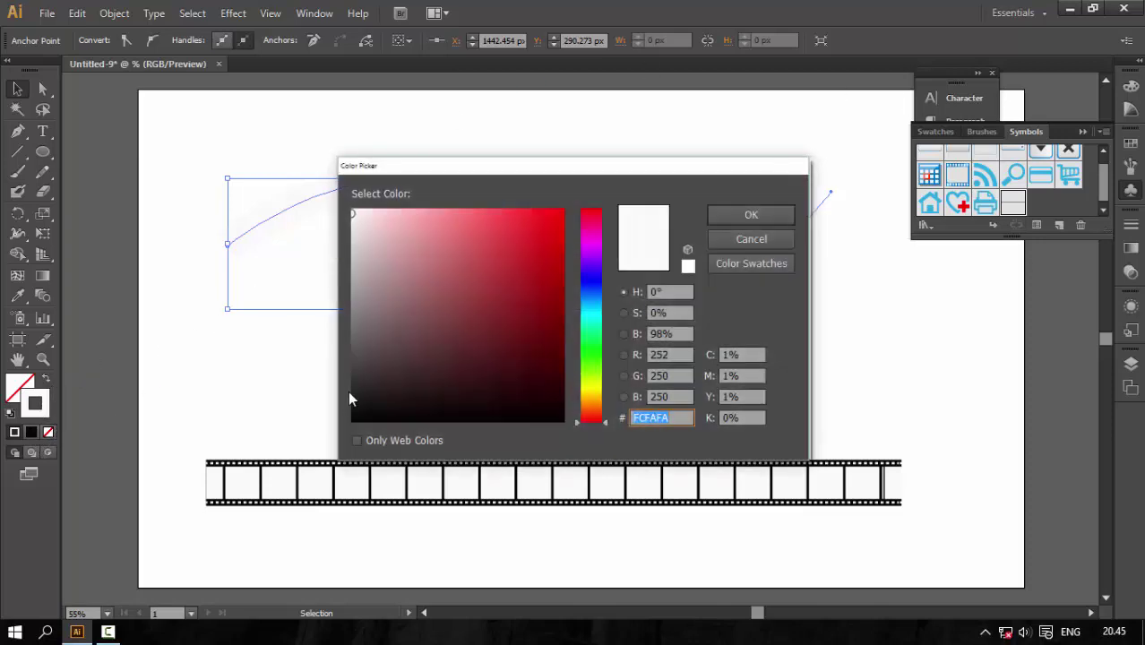
left_click(357, 411)
left_click(763, 216)
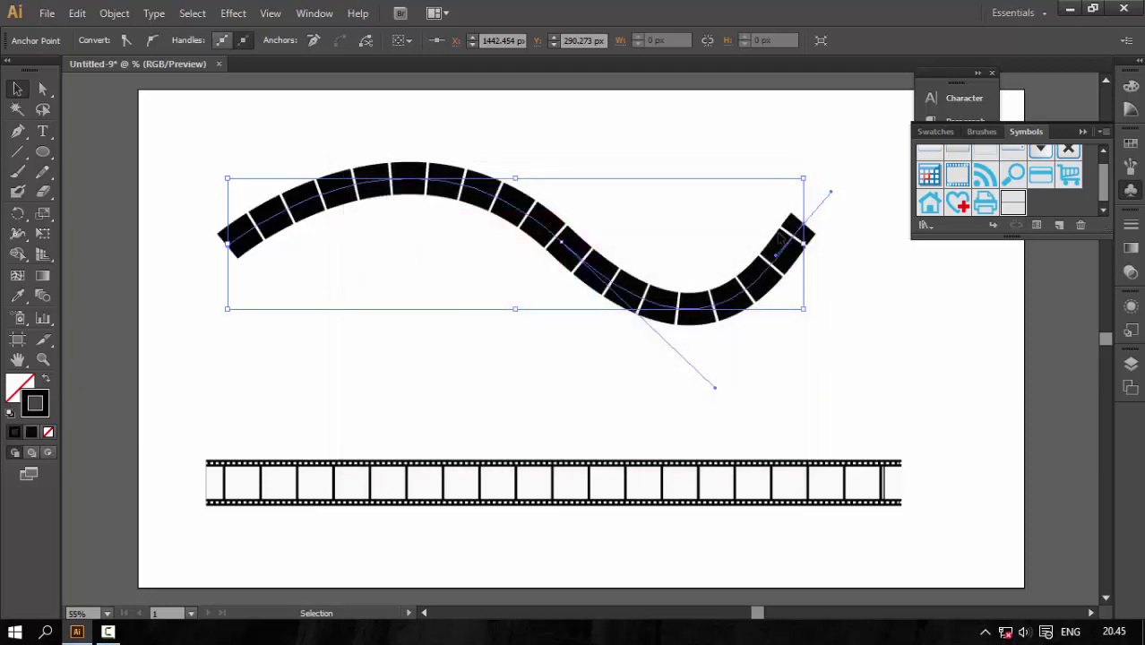
left_click(1131, 225)
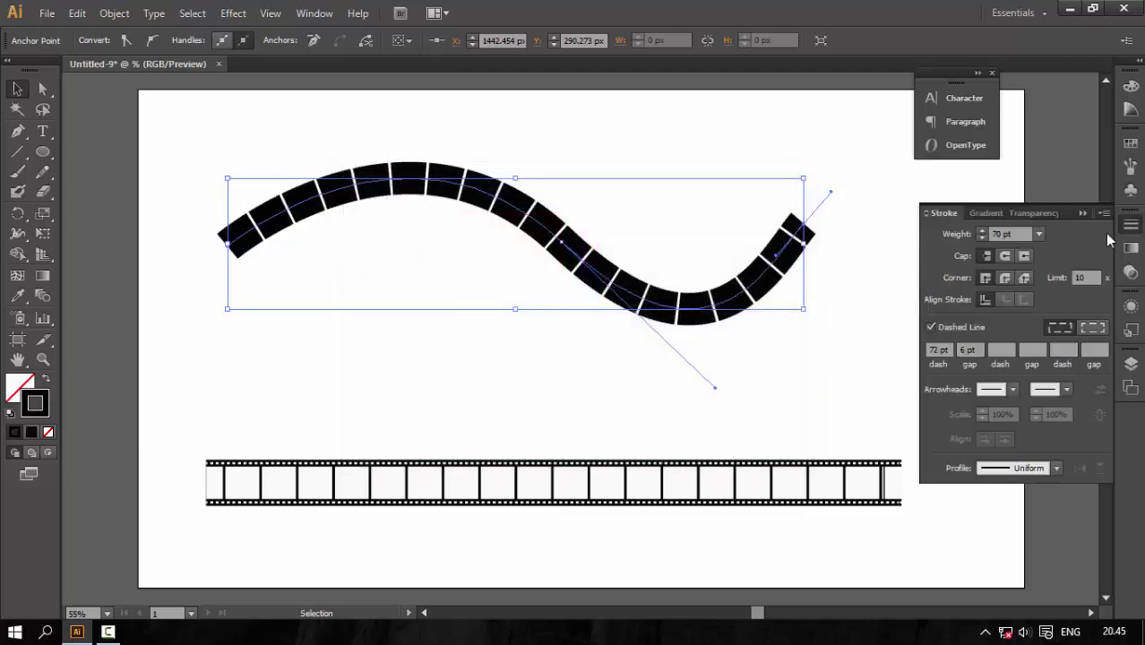
left_click(932, 328)
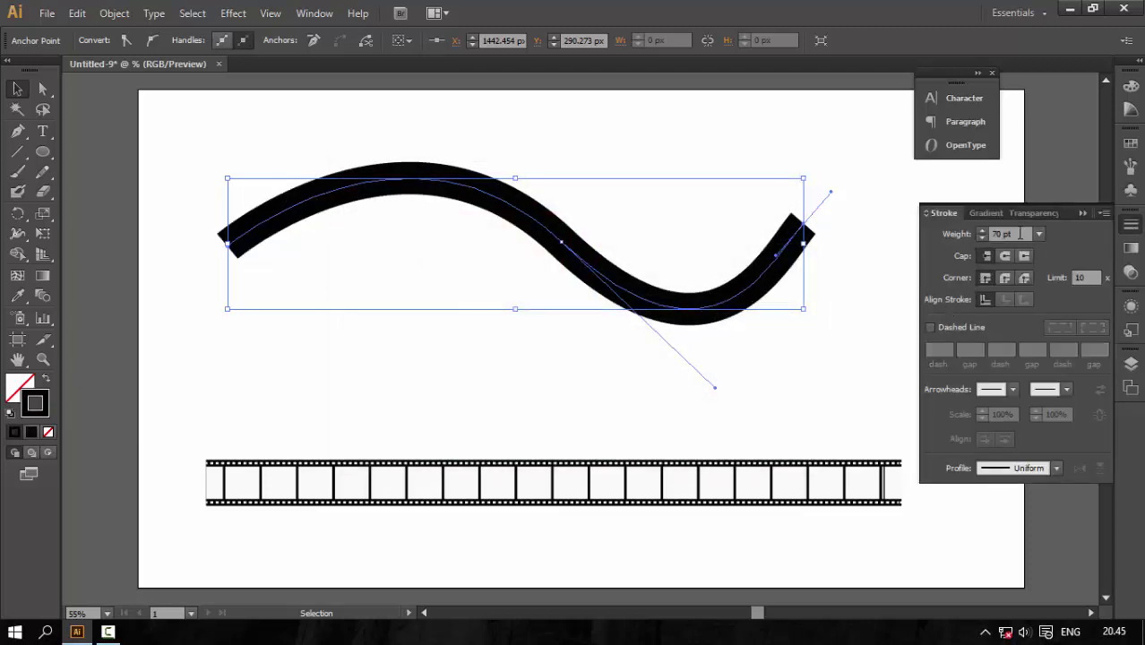
type("1")
key("Return")
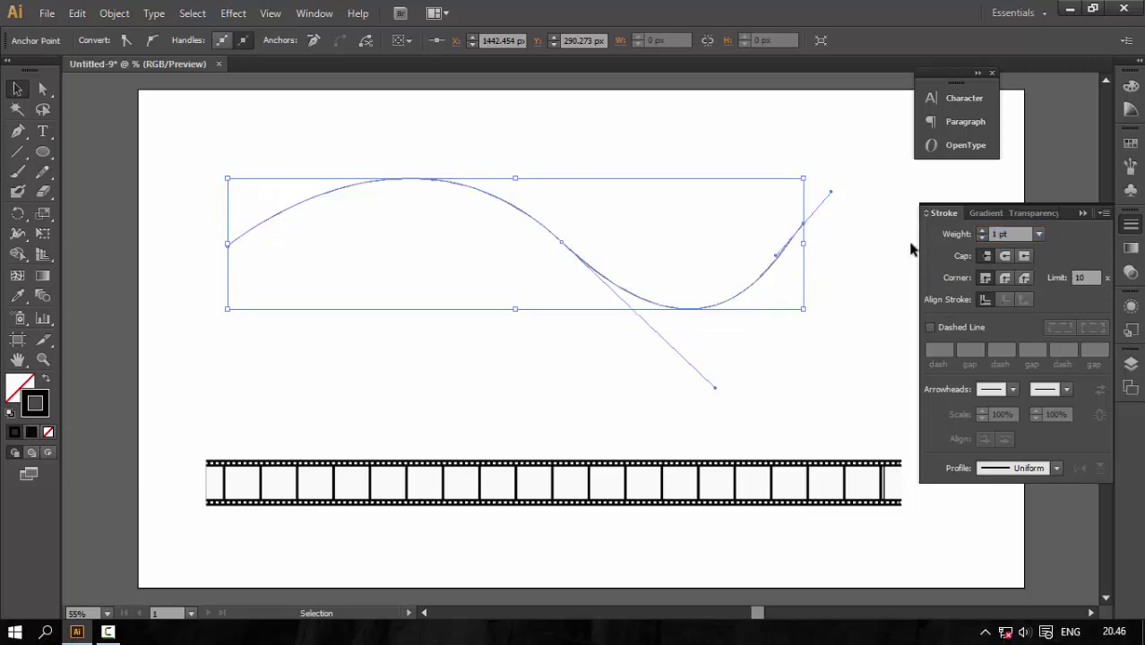
left_click(499, 133)
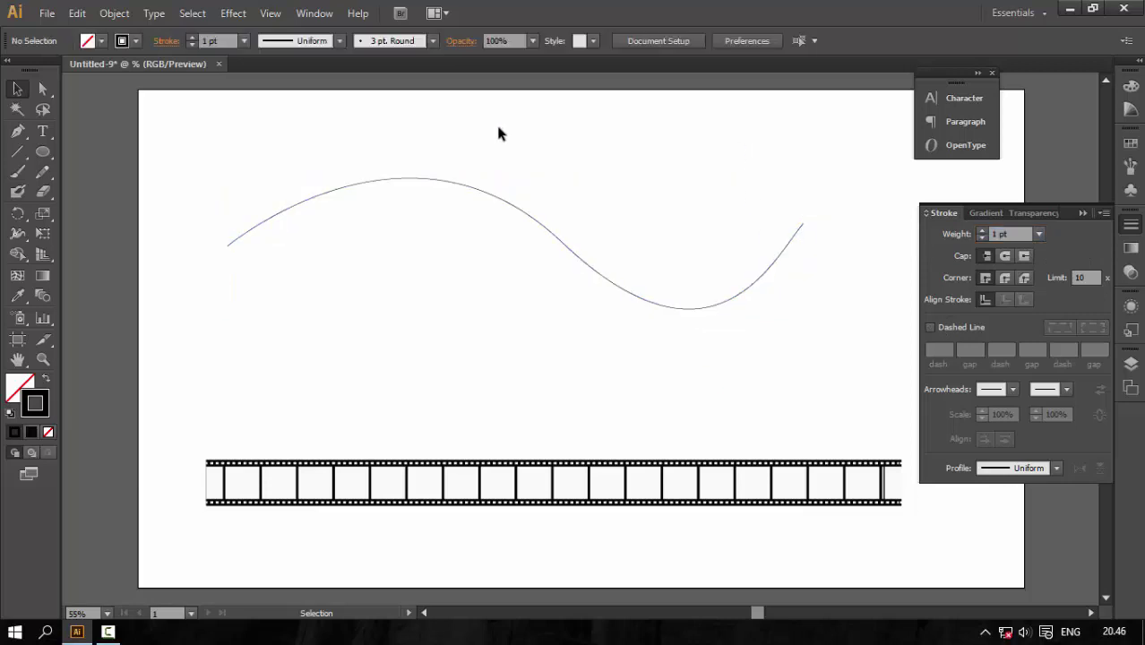
left_click(495, 199)
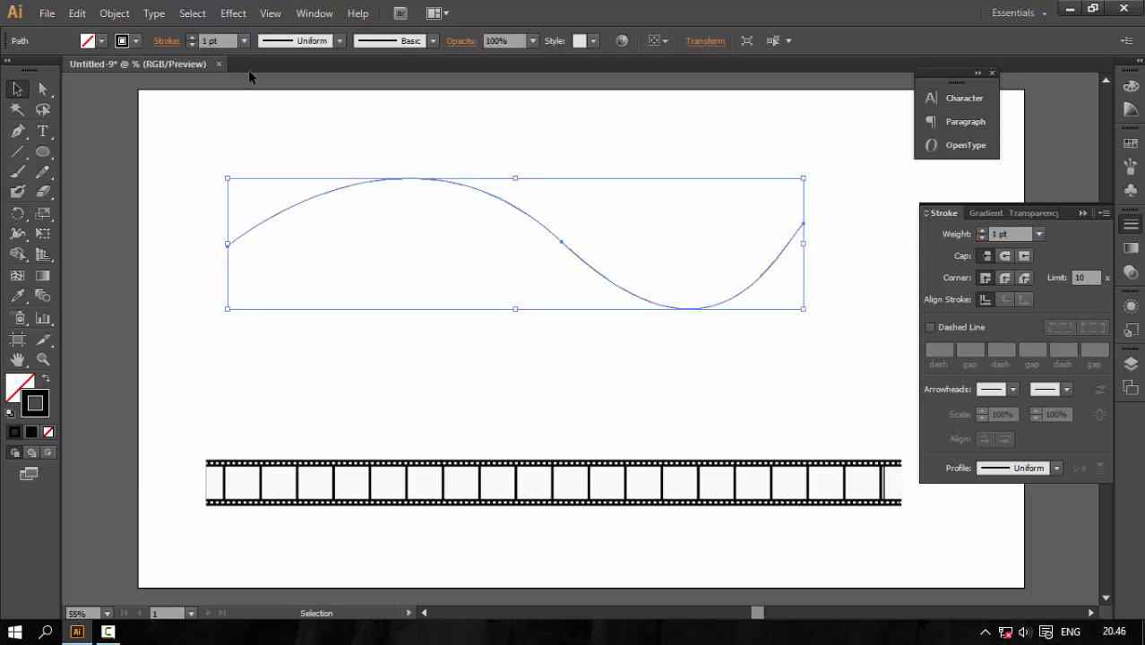
Apply a 3D Extrude & Bevel effect to the wave with live preview and a deeper extrusion
left_click(233, 14)
mouse_move(269, 103)
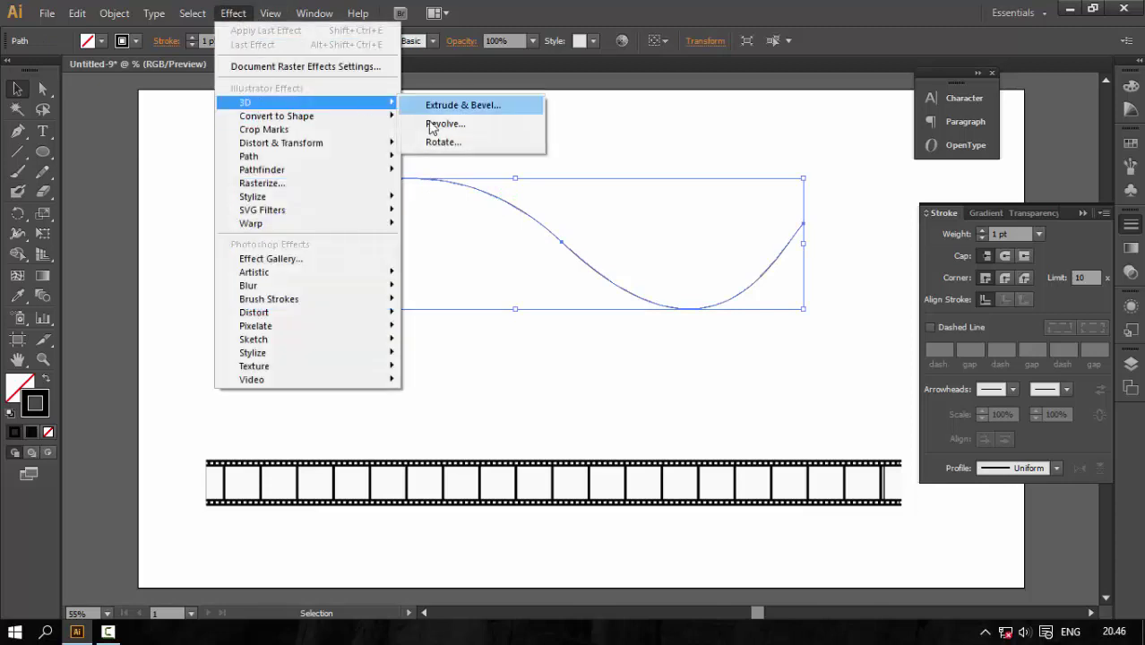
left_click(457, 112)
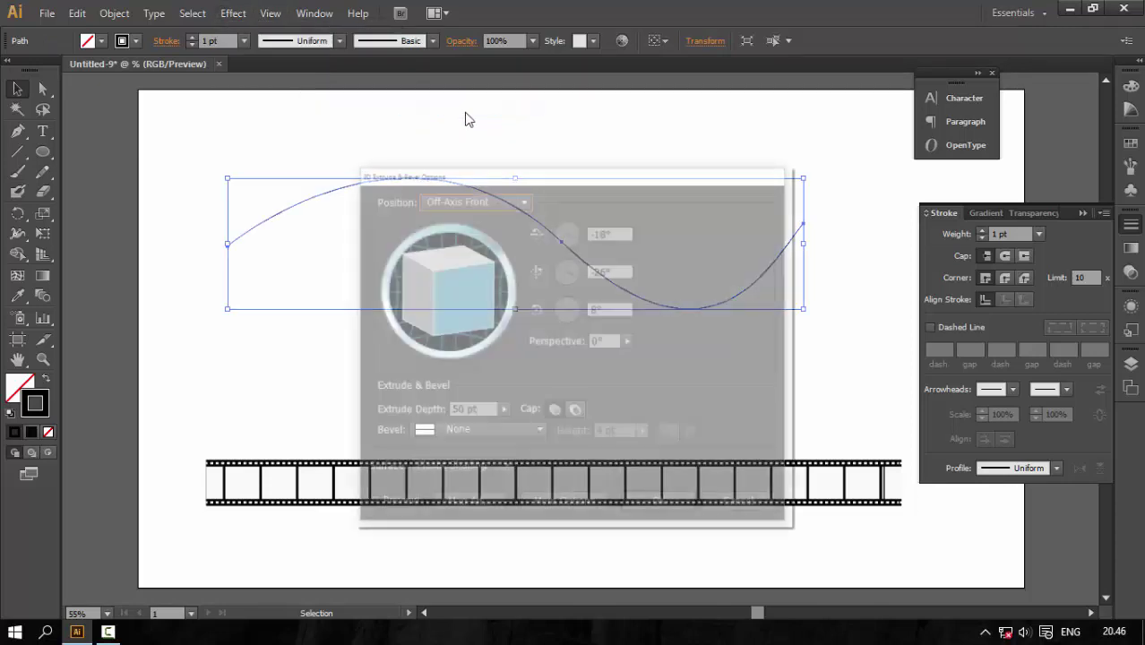
mouse_move(653, 170)
left_mouse_down()
mouse_move(796, 159)
mouse_move(934, 82)
left_mouse_up()
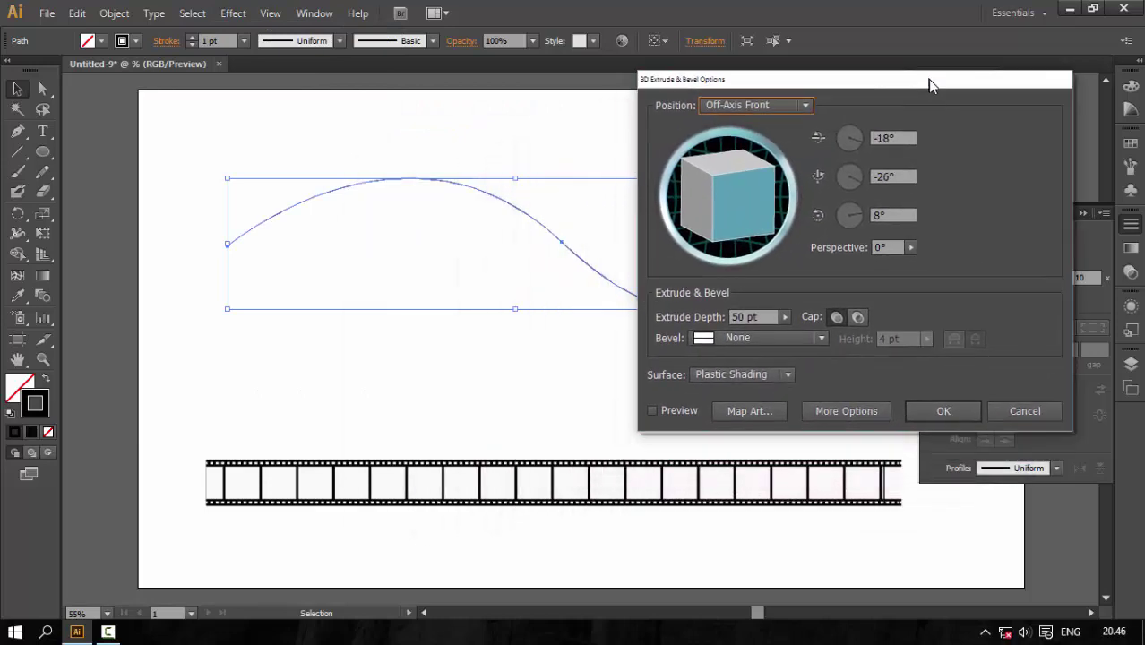
left_click(691, 411)
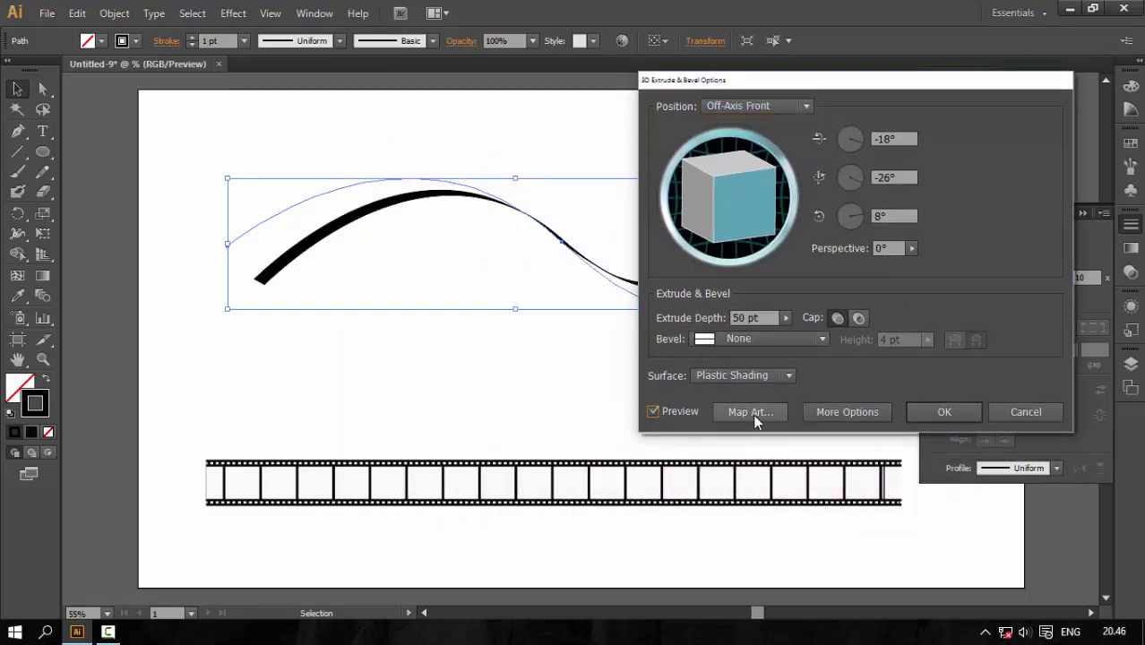
left_click(786, 318)
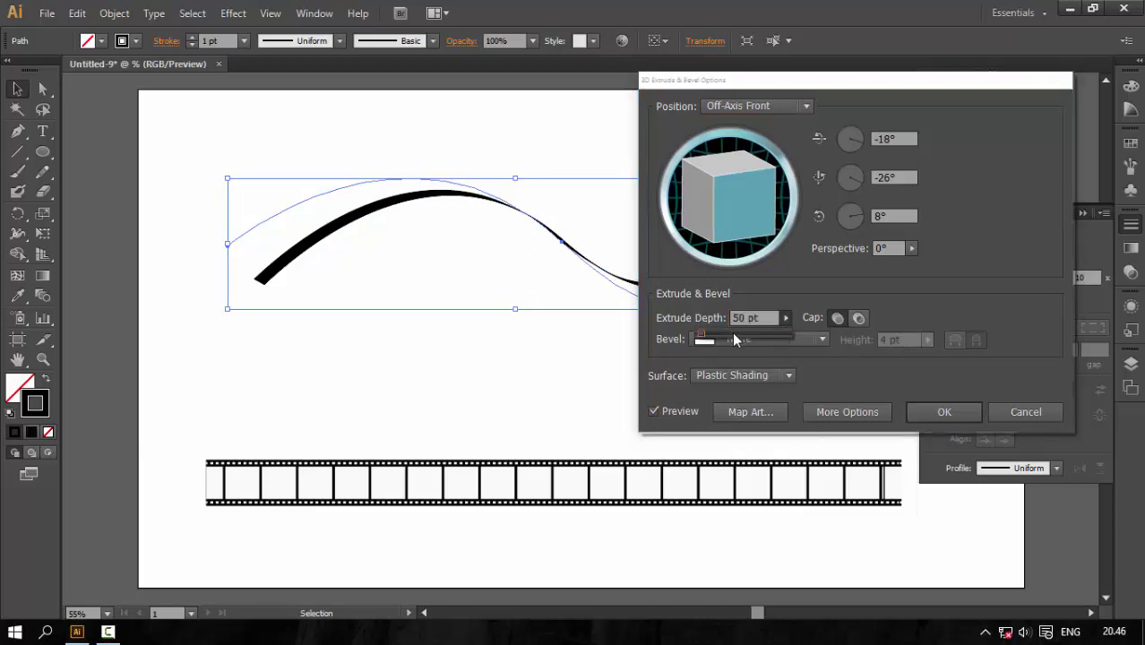
left_click_drag(742, 333, 729, 332)
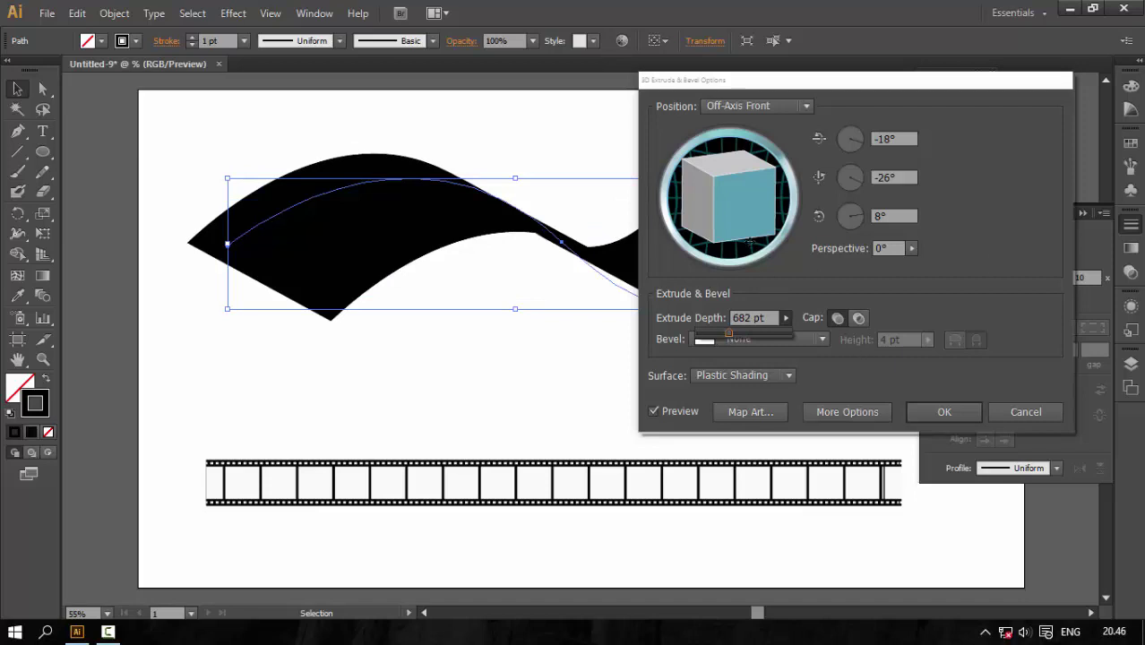
Rotate the ribbon to -22°/-4°/5° and reduce the extrusion depth to about 439 pt
mouse_move(727, 186)
left_mouse_down()
mouse_move(736, 192)
mouse_move(722, 209)
left_mouse_up()
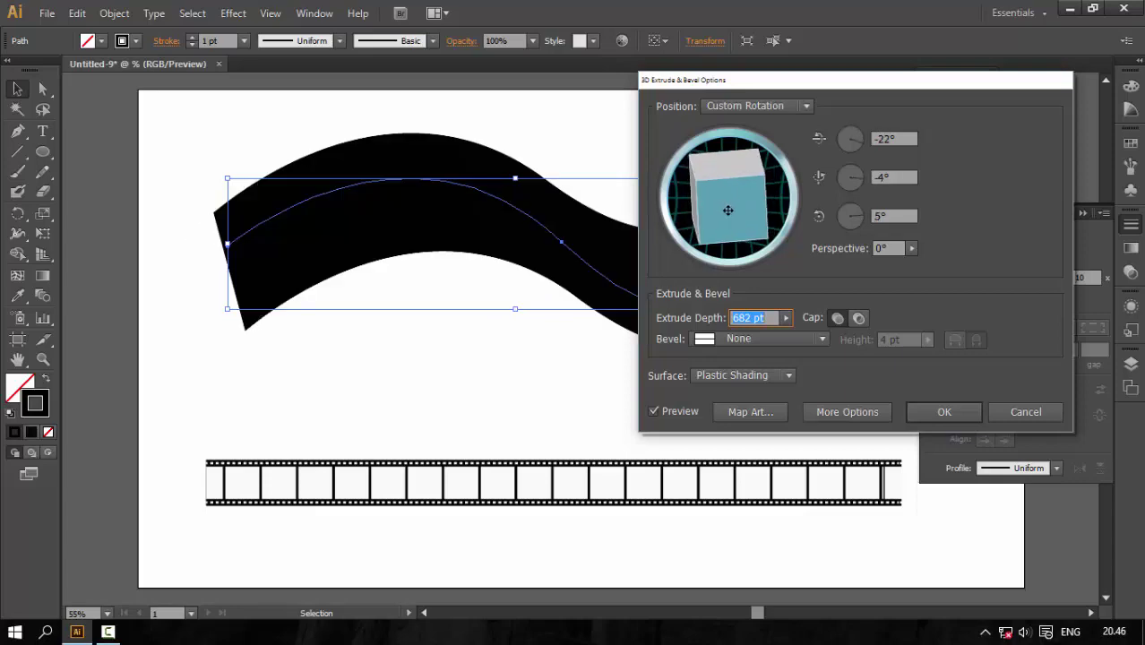
mouse_move(877, 81)
left_mouse_down()
mouse_move(902, 119)
mouse_move(875, 80)
left_mouse_up()
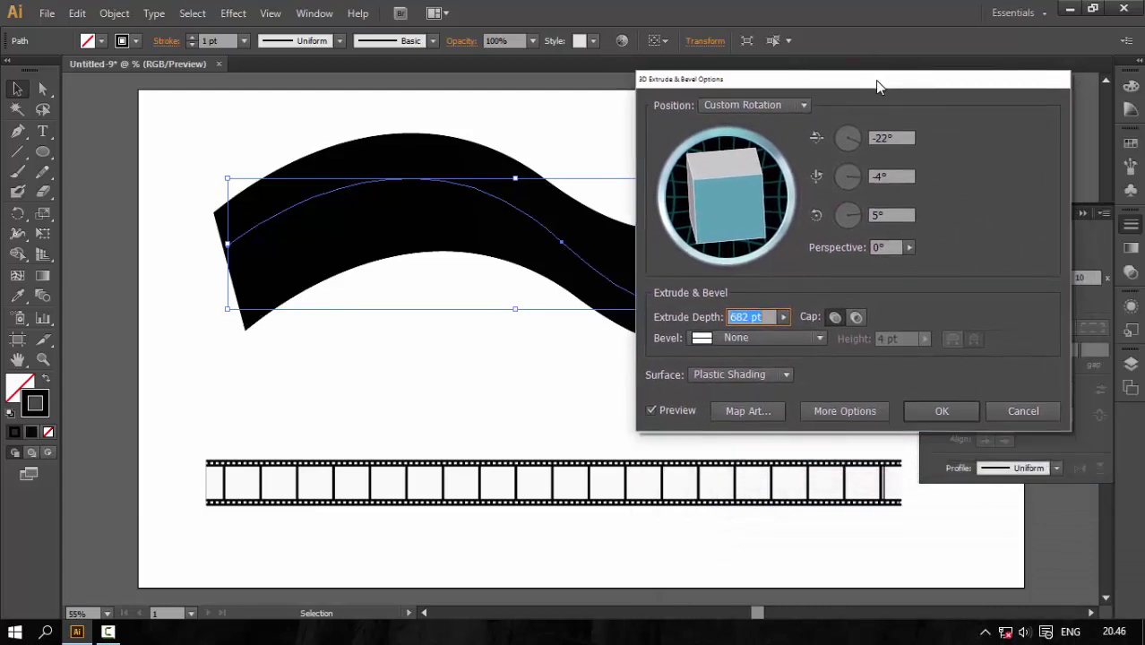
left_click(784, 317)
left_click_drag(737, 332, 715, 332)
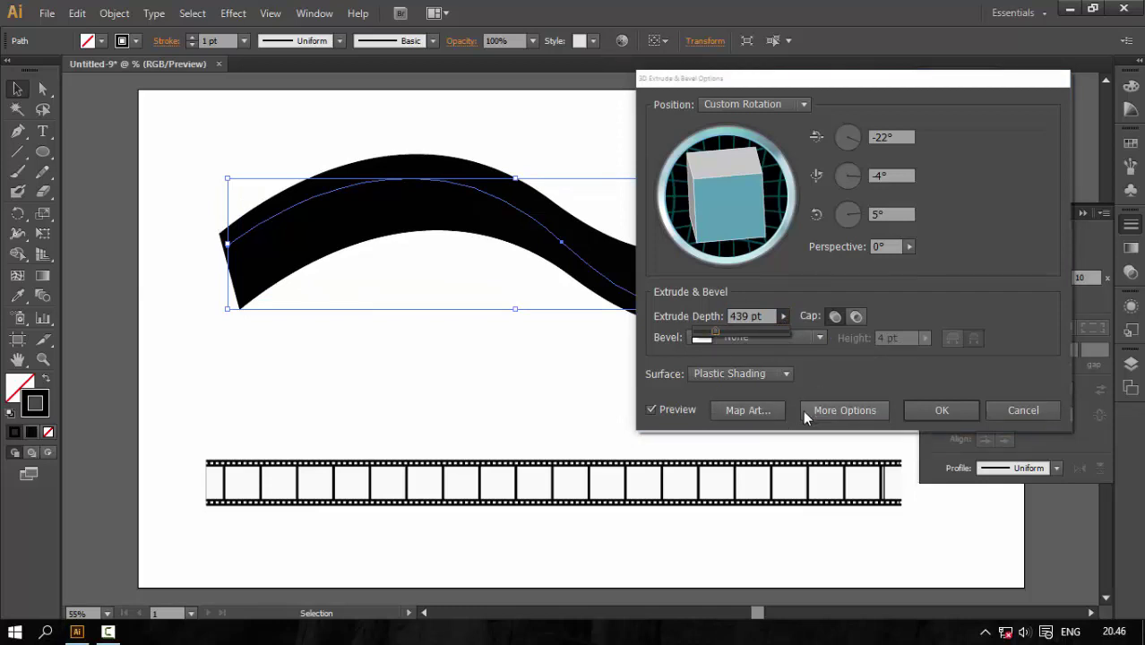
In Map Art, step through the ribbon's surfaces to 4 of 5 and show the Symbol dropdown
left_click(749, 413)
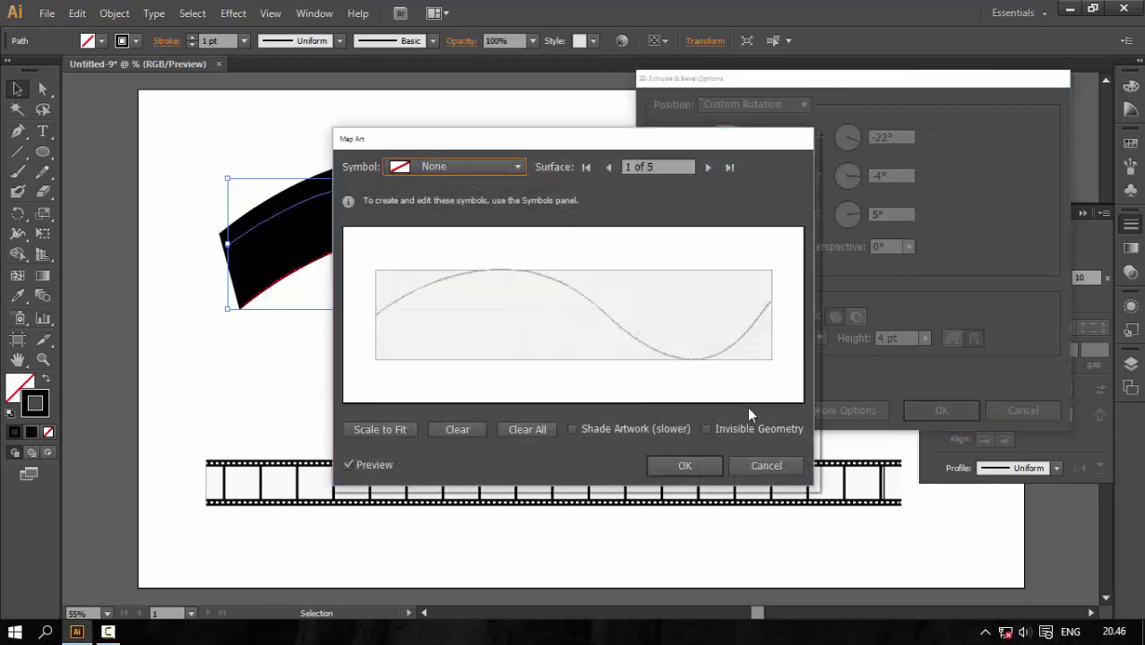
left_click_drag(651, 140, 975, 70)
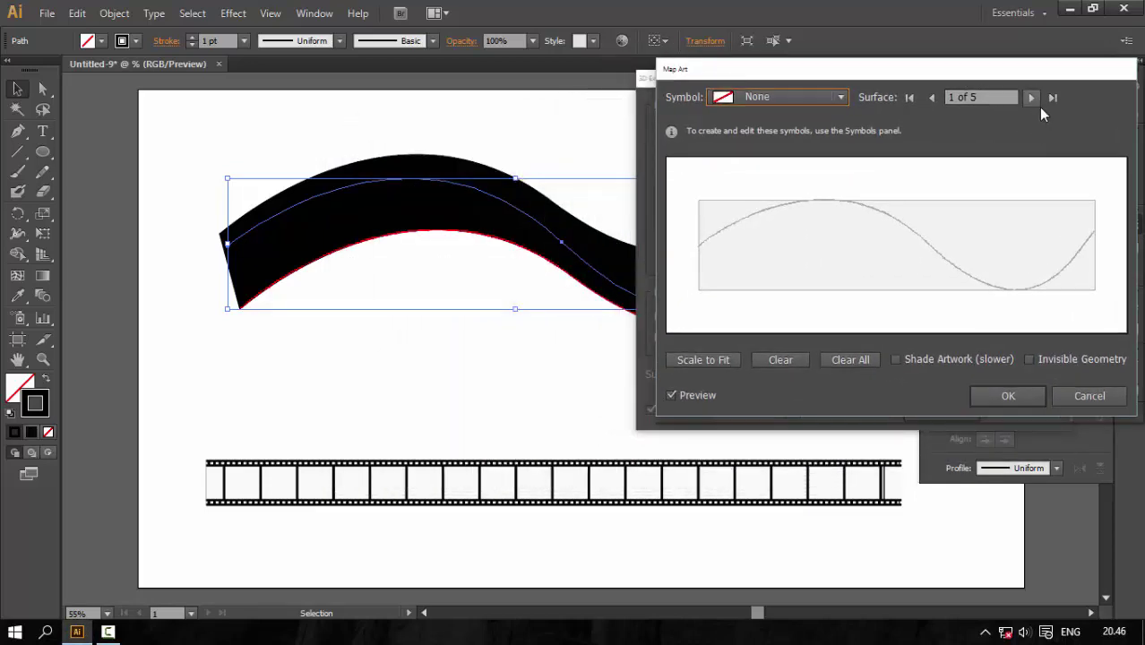
left_click(1031, 97)
left_click(1031, 98)
left_click(1030, 97)
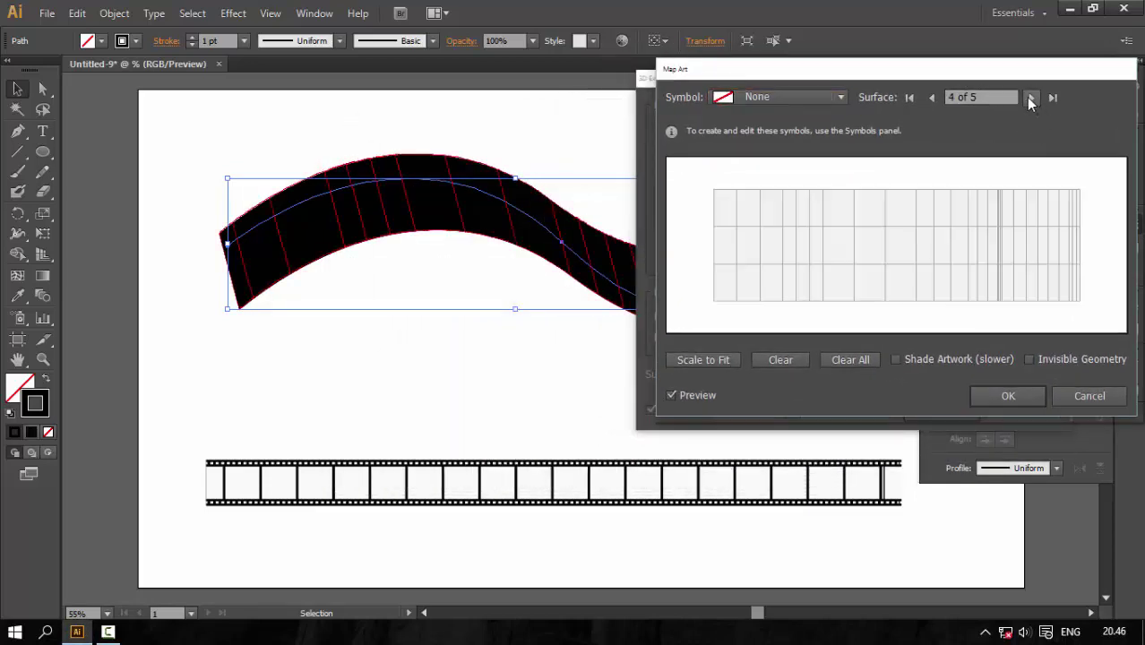
left_click(1030, 97)
left_click(1031, 97)
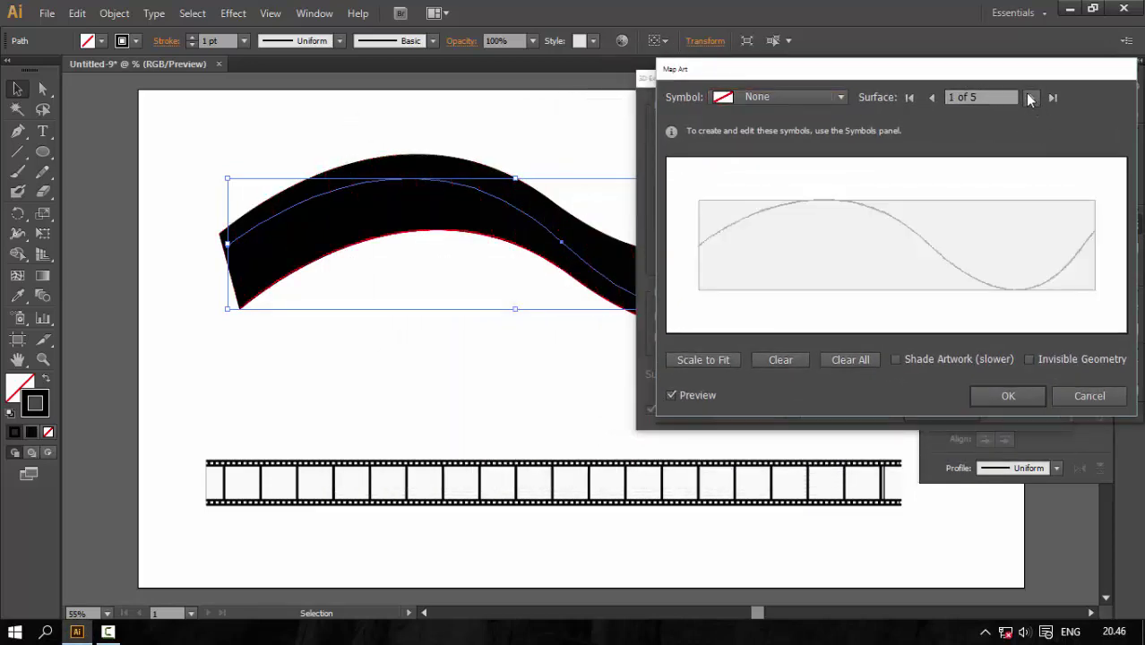
left_click(1031, 97)
left_click(1031, 98)
left_click(1031, 98)
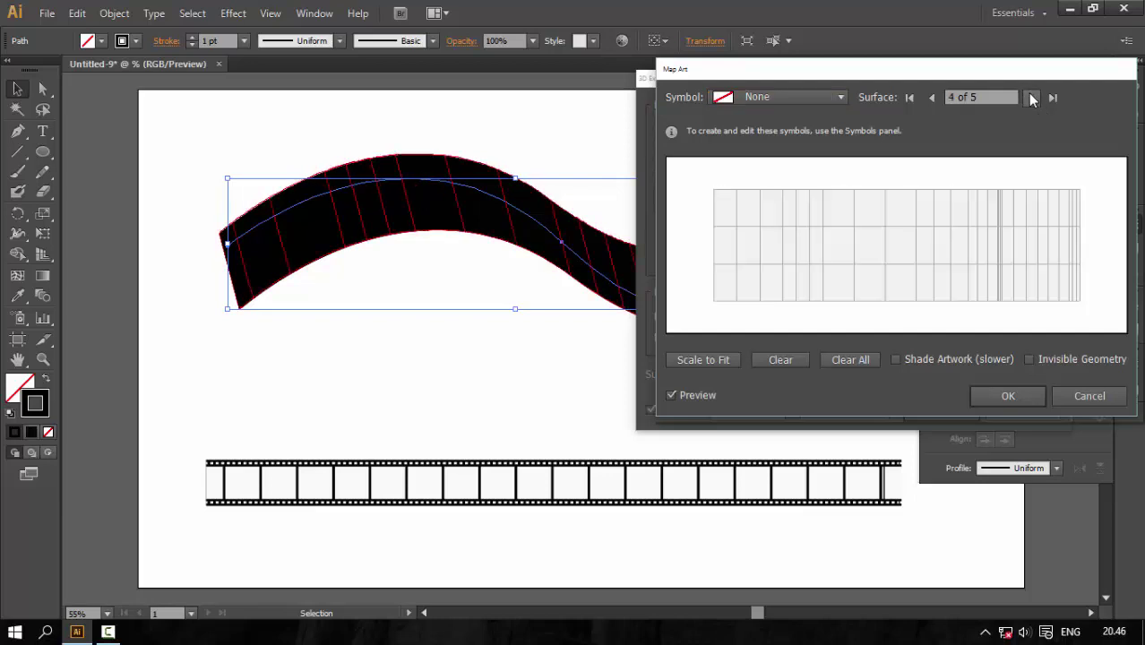
left_click(1030, 98)
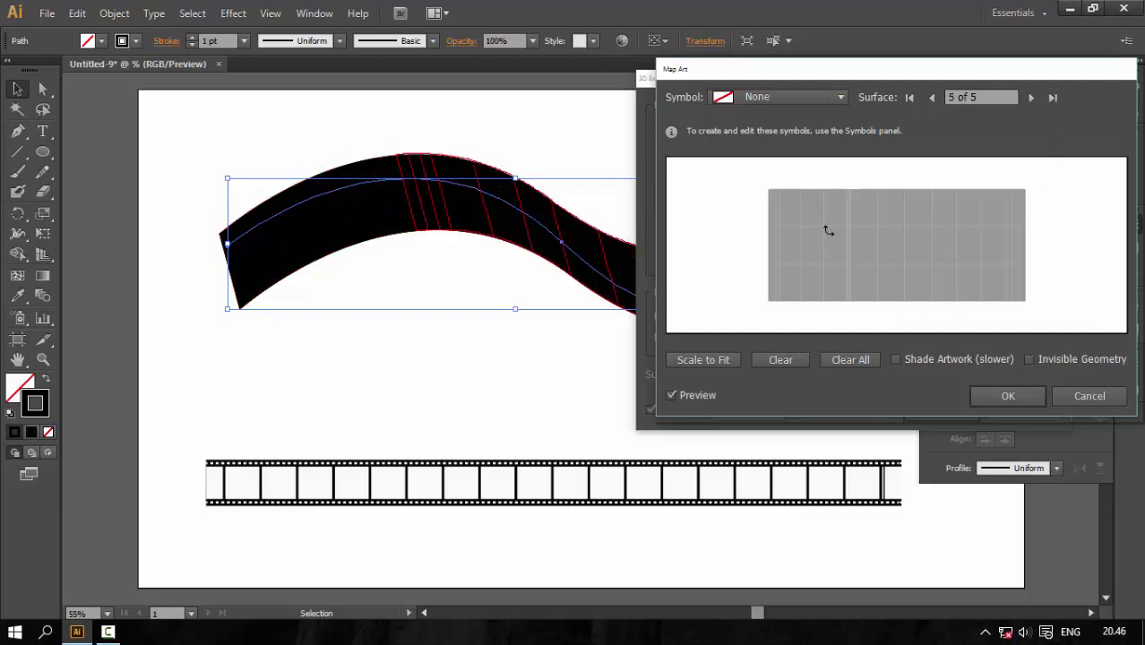
left_click(933, 97)
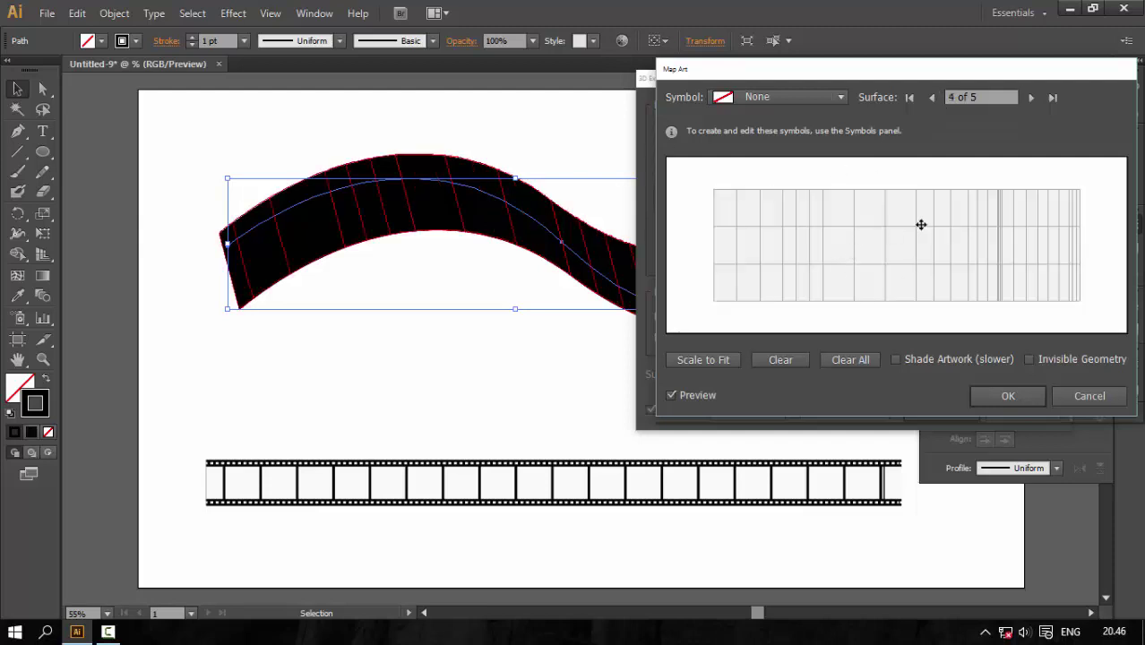
left_click(765, 98)
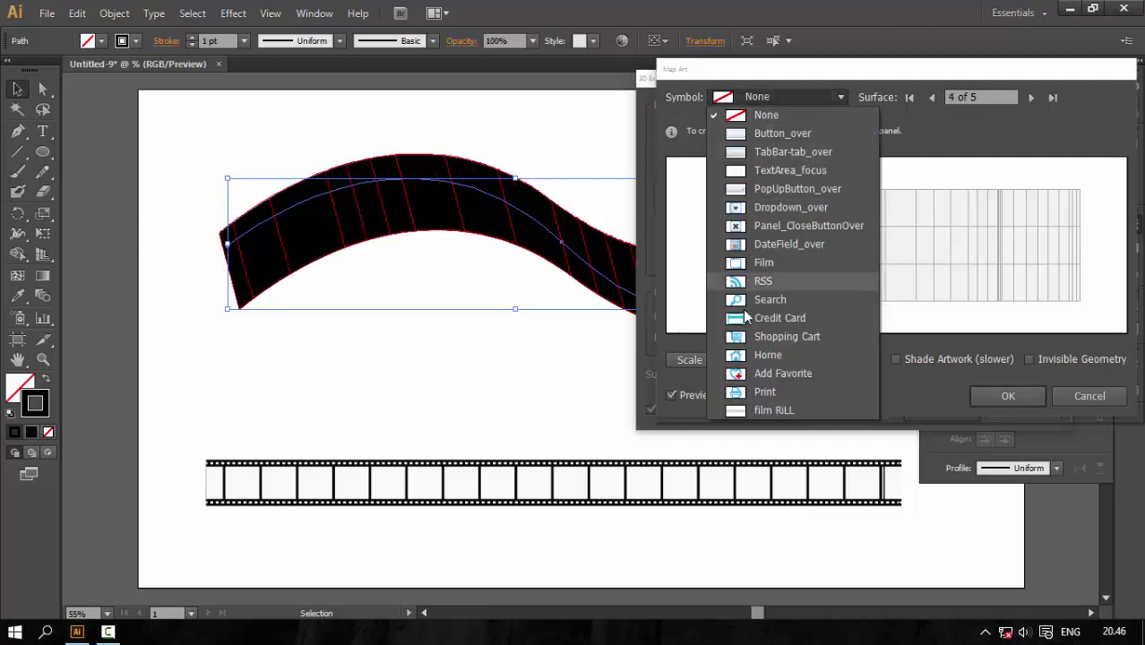
Map the film RiLL symbol onto the ribbon and stretch it to fill the surface
left_click(759, 411)
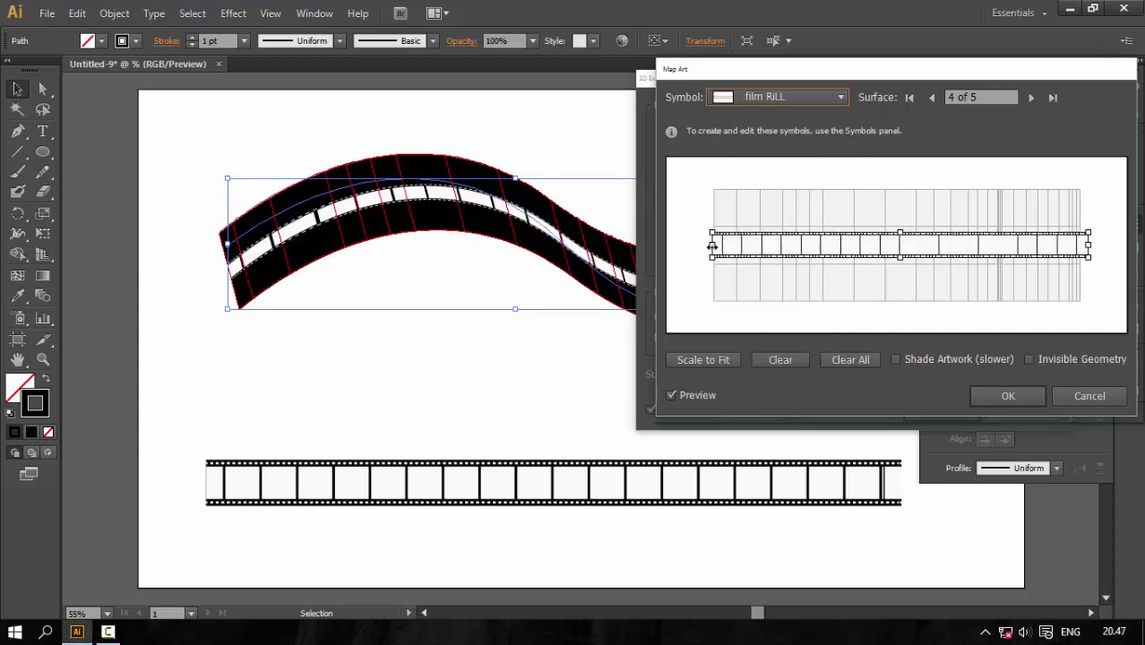
left_click_drag(706, 245, 713, 246)
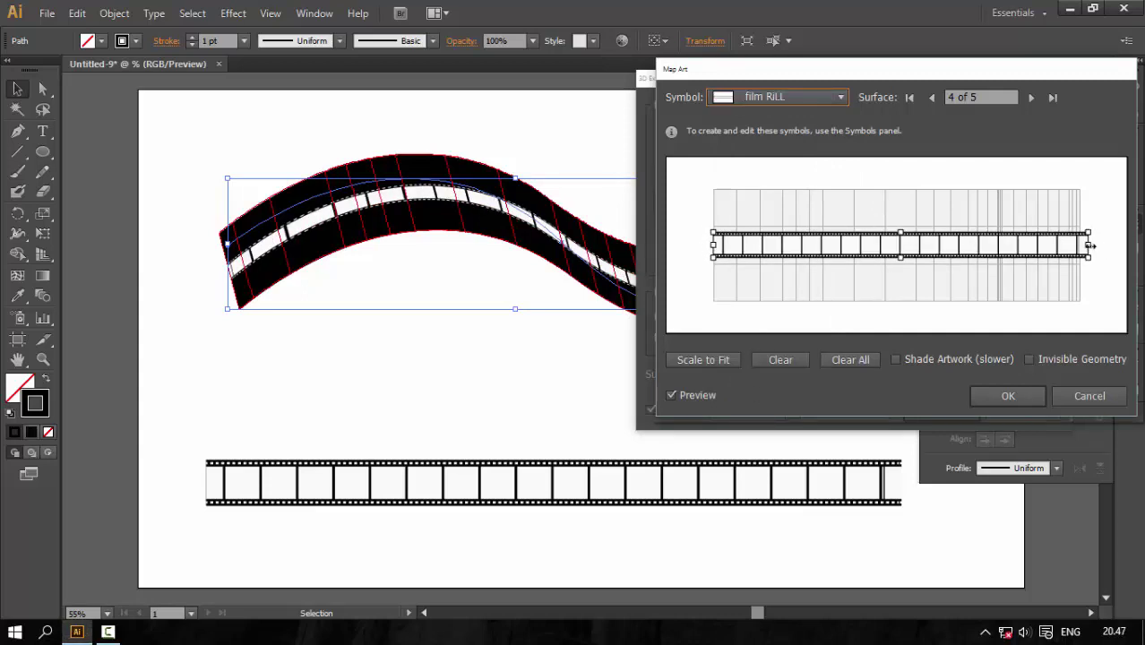
left_click_drag(1088, 246, 1081, 245)
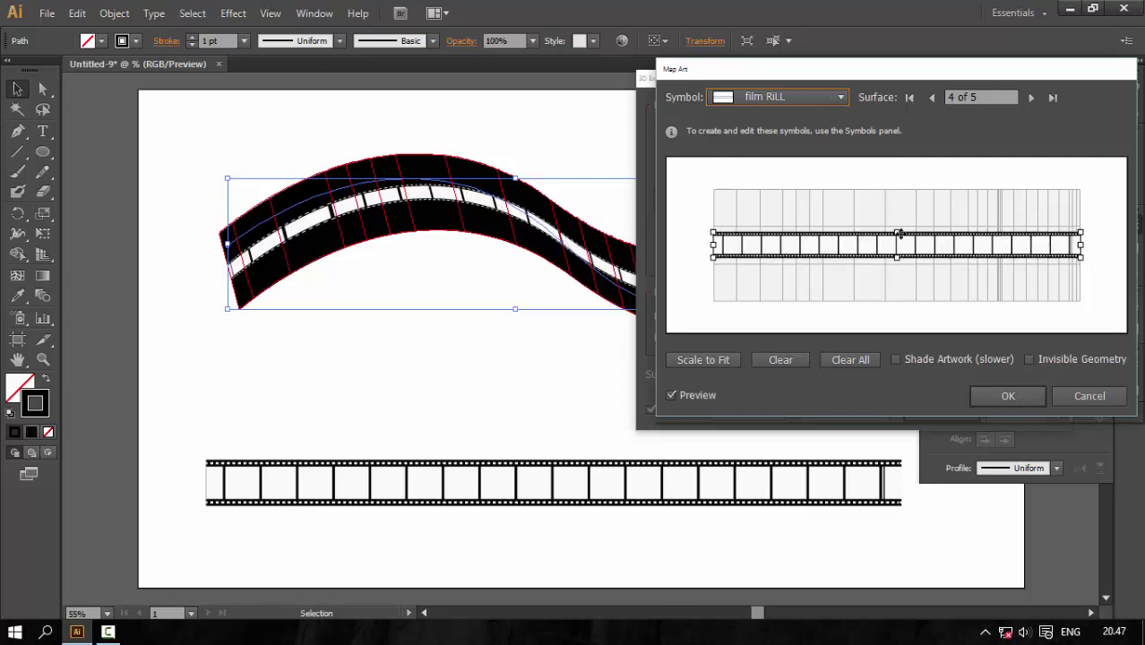
left_click_drag(899, 234, 899, 191)
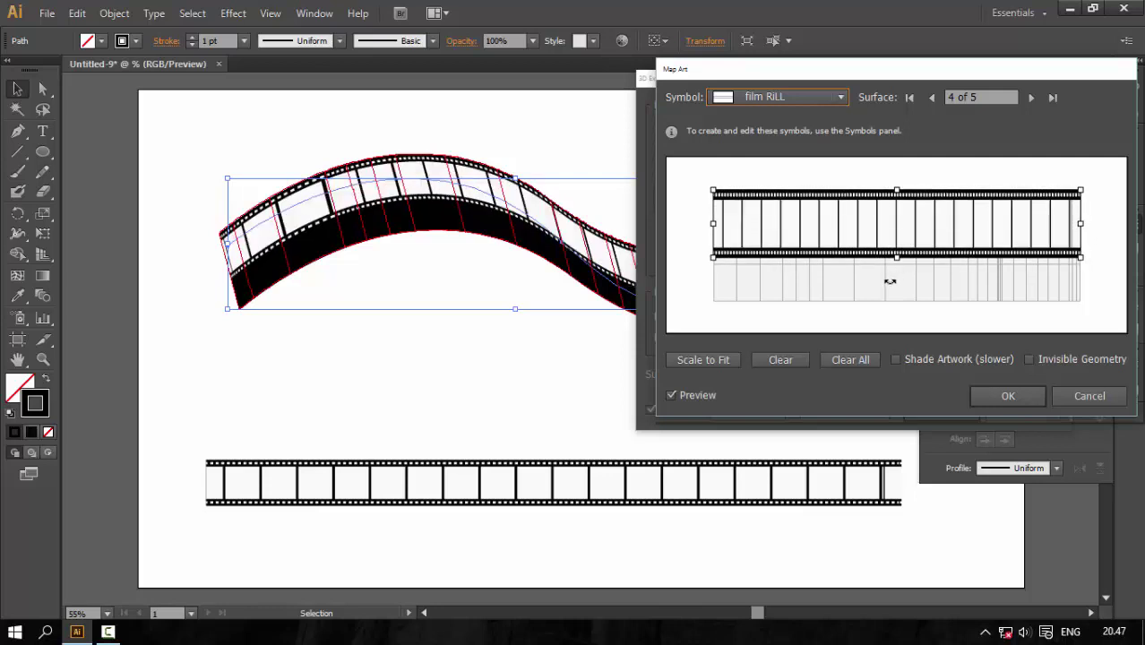
left_click_drag(898, 259, 888, 311)
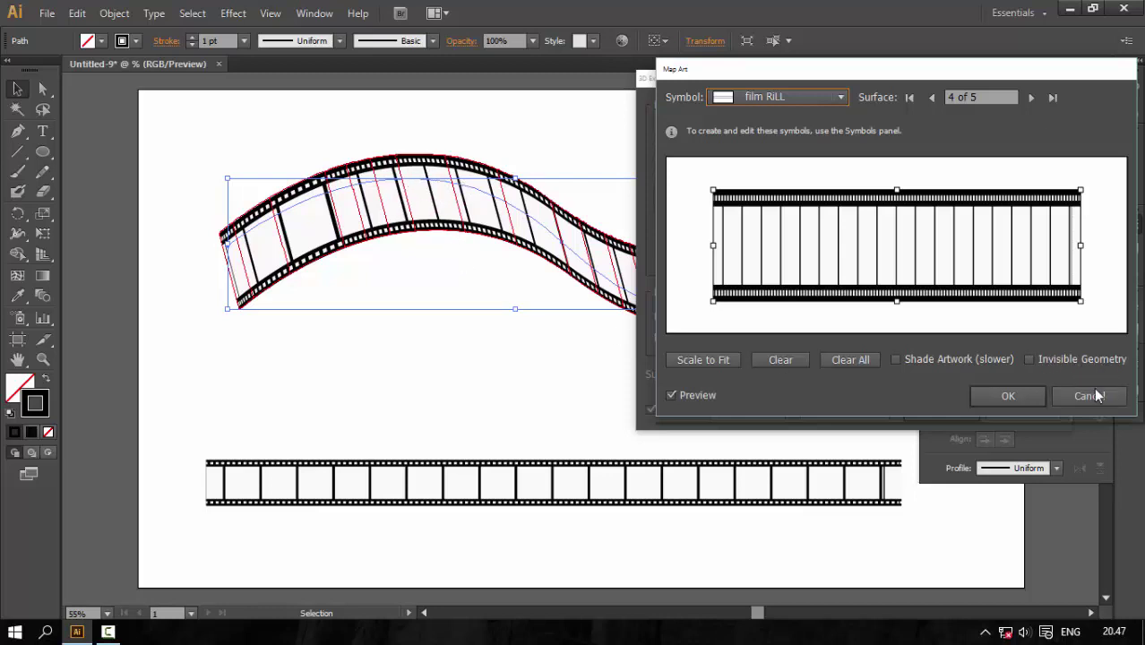
Enable Invisible Geometry, then confirm Map Art and 3D Extrude & Bevel
left_click(1031, 359)
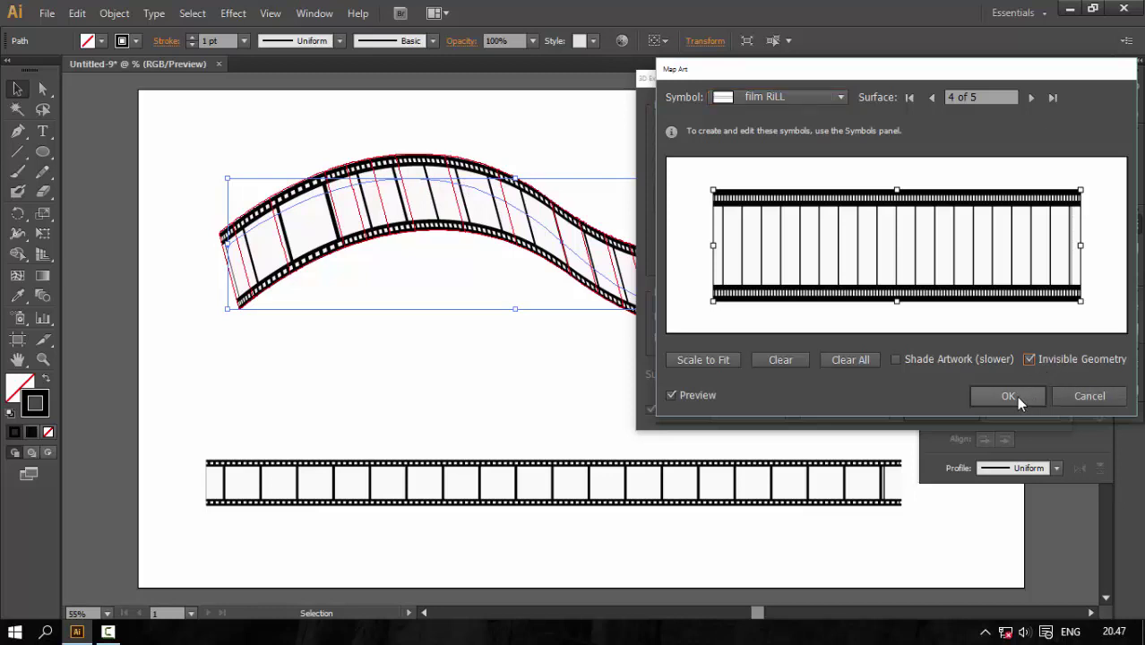
left_click(1016, 397)
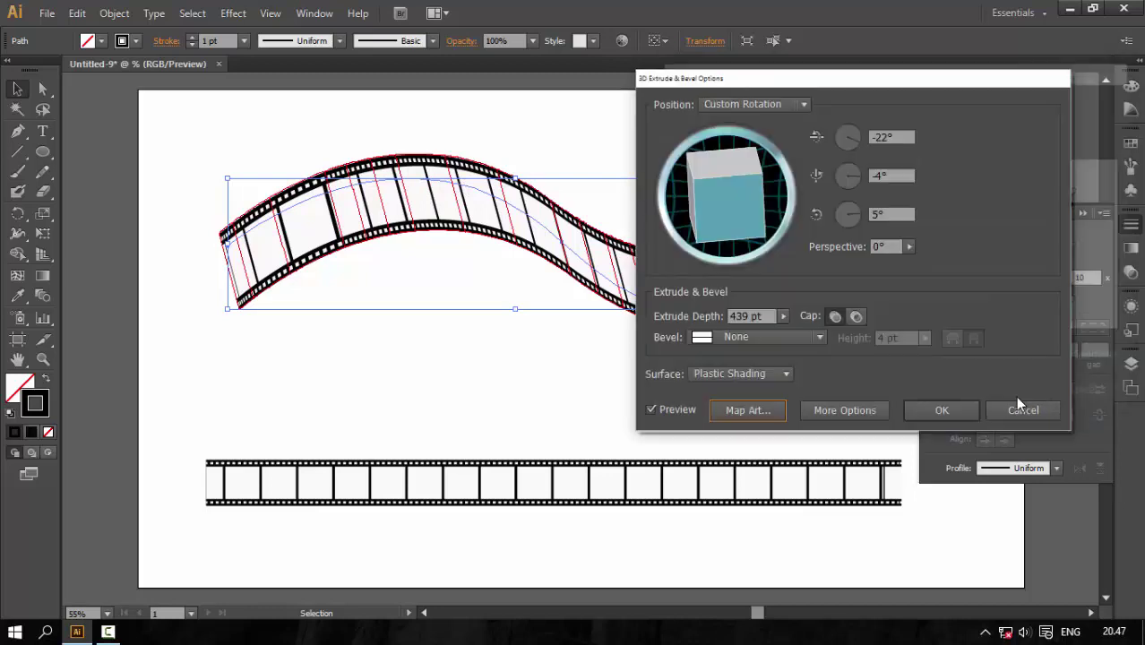
left_click(941, 410)
left_click(603, 362)
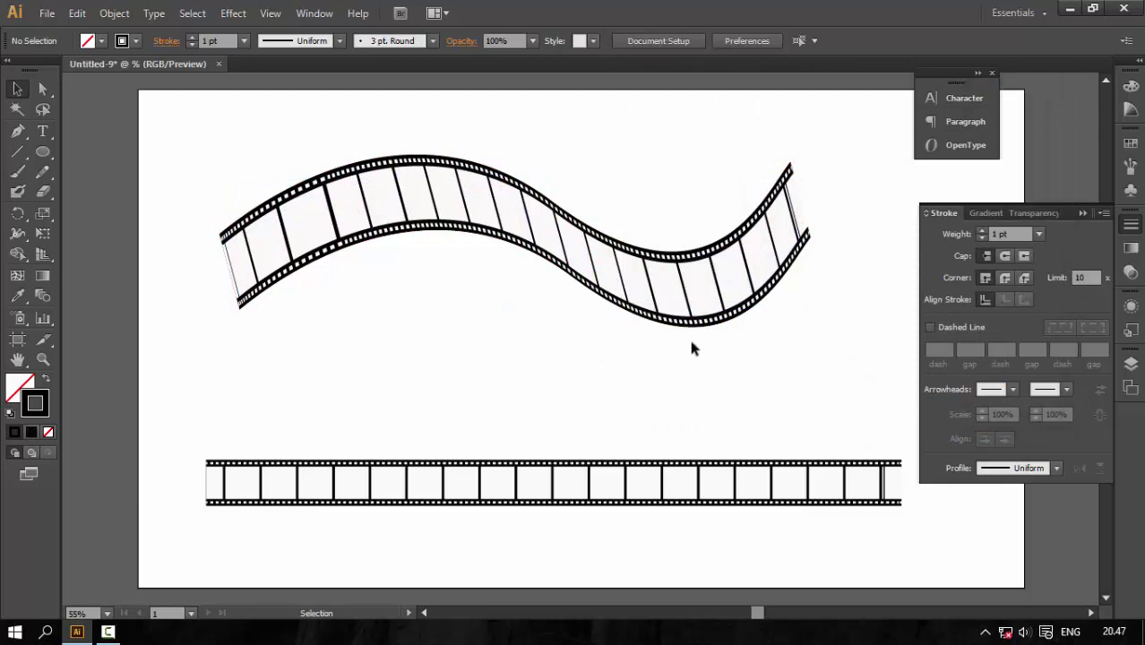